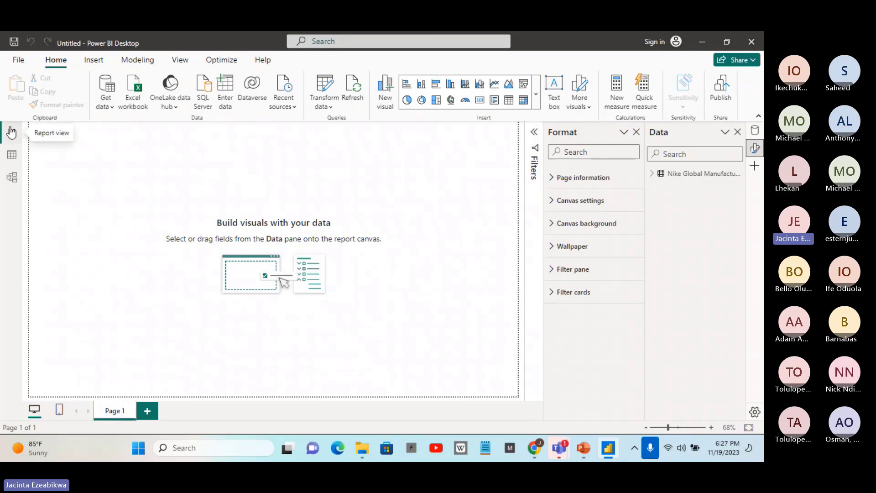
Expand the Nike Global Manufacturing table's fields and open its data in the Power Query Editor
{"action": "left_click", "coordinate": [652, 175]}
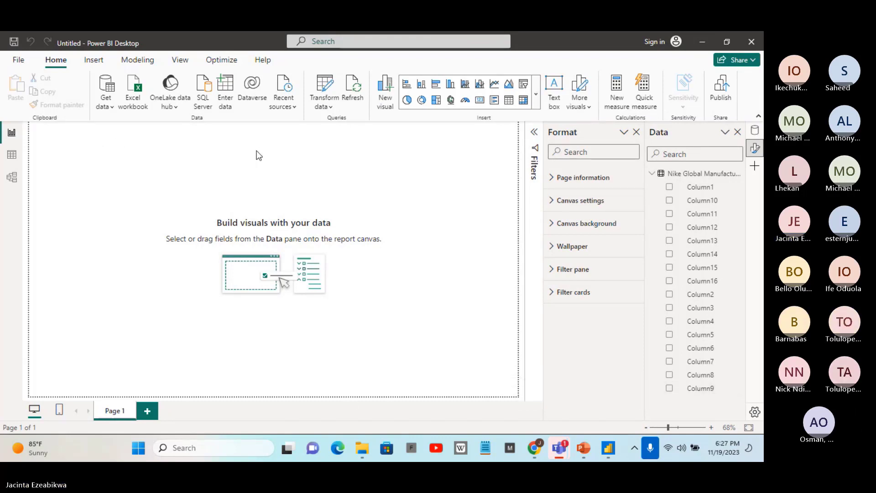
{"action": "left_click", "coordinate": [330, 105]}
{"action": "left_click", "coordinate": [343, 126]}
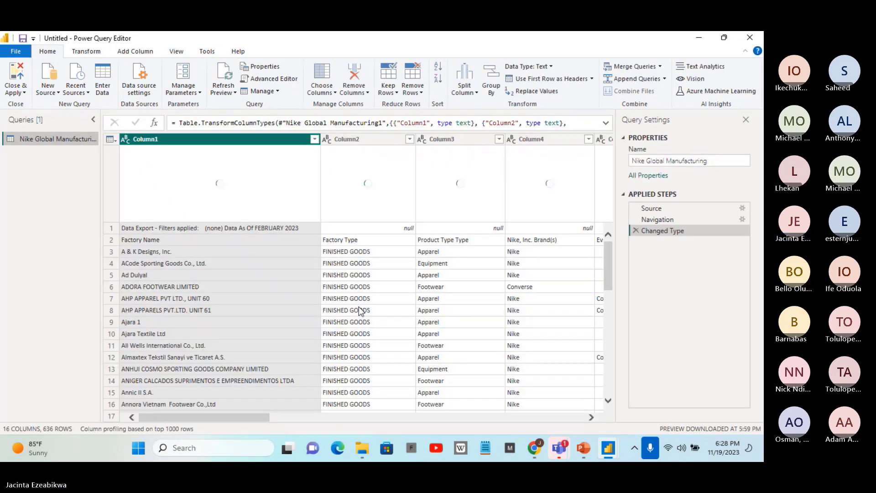
{"action": "mouse_move", "coordinate": [161, 226]}
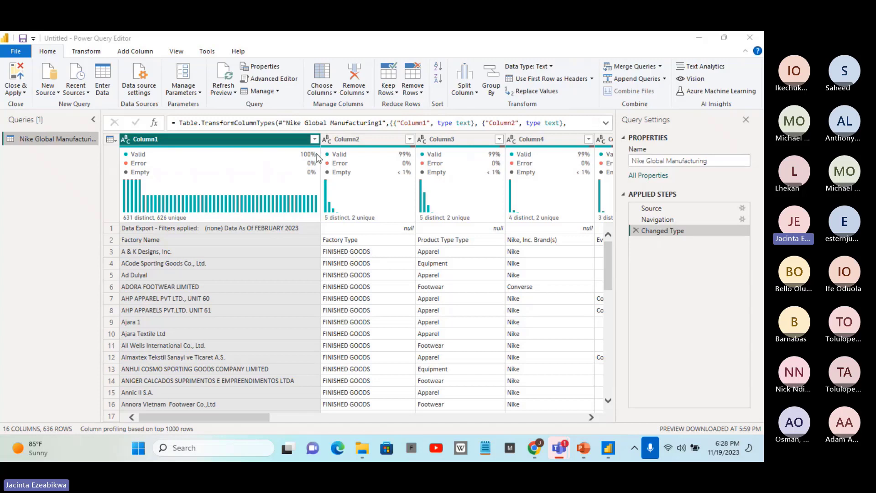
{"action": "mouse_move", "coordinate": [253, 171]}
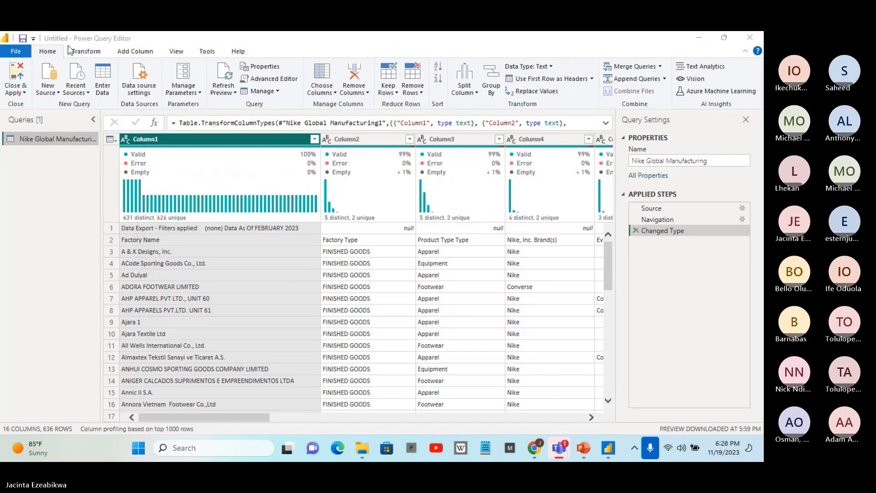
Use the first row as headers in the Nike Global Manufacturing query
{"action": "left_click", "coordinate": [53, 54]}
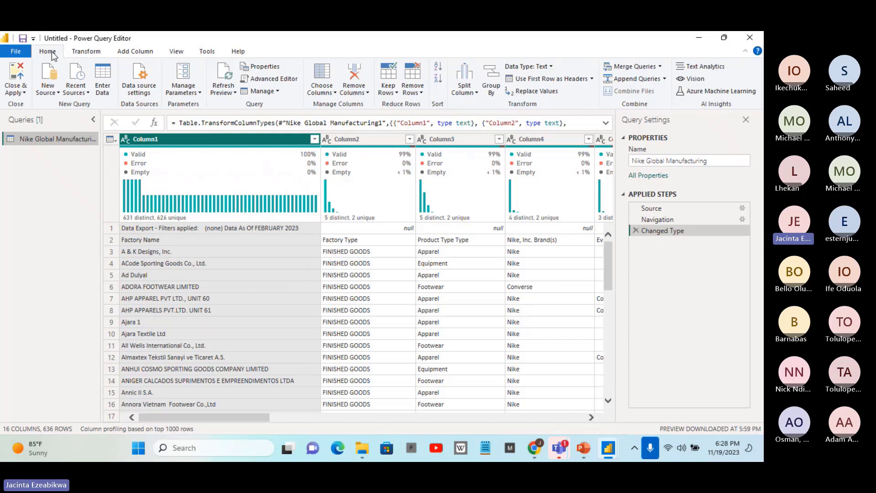
{"action": "left_click", "coordinate": [83, 52]}
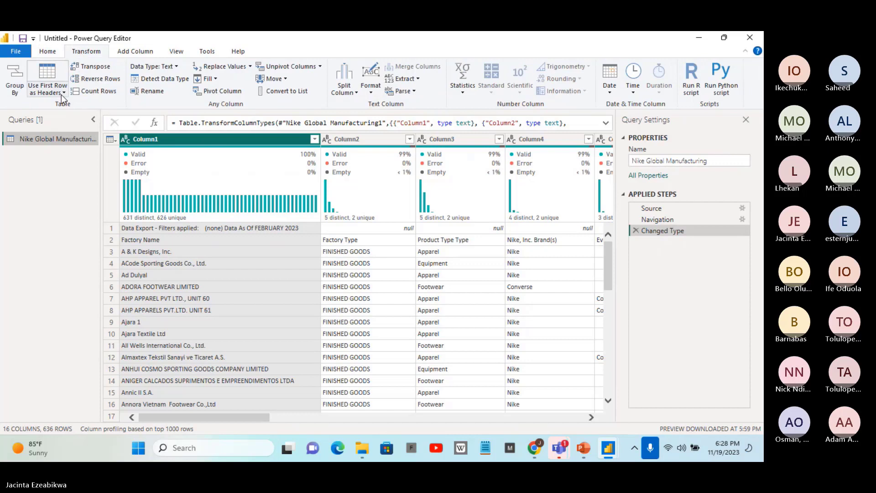
{"action": "left_click", "coordinate": [62, 93]}
{"action": "left_click", "coordinate": [81, 105]}
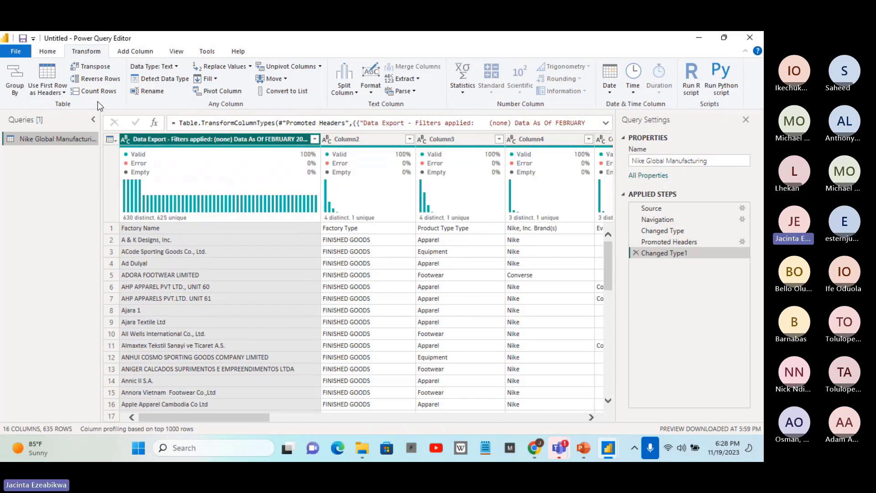
Delete the Changed Type1 and Promoted Headers applied steps from the Nike Global Manufacturing query
{"action": "mouse_move", "coordinate": [352, 164]}
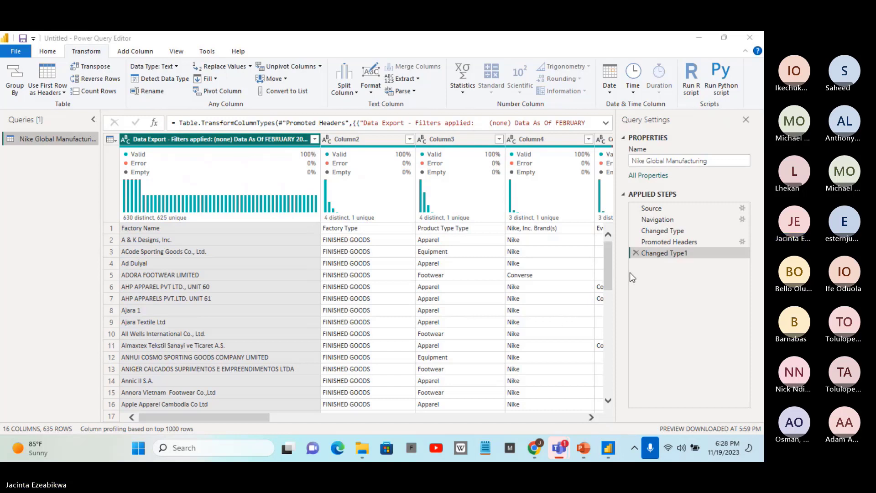
{"action": "left_click", "coordinate": [632, 253]}
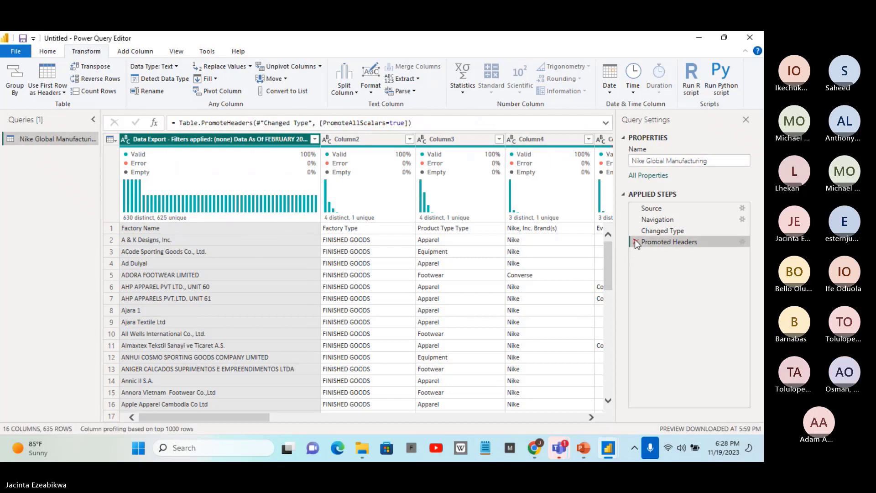
{"action": "left_click", "coordinate": [635, 241]}
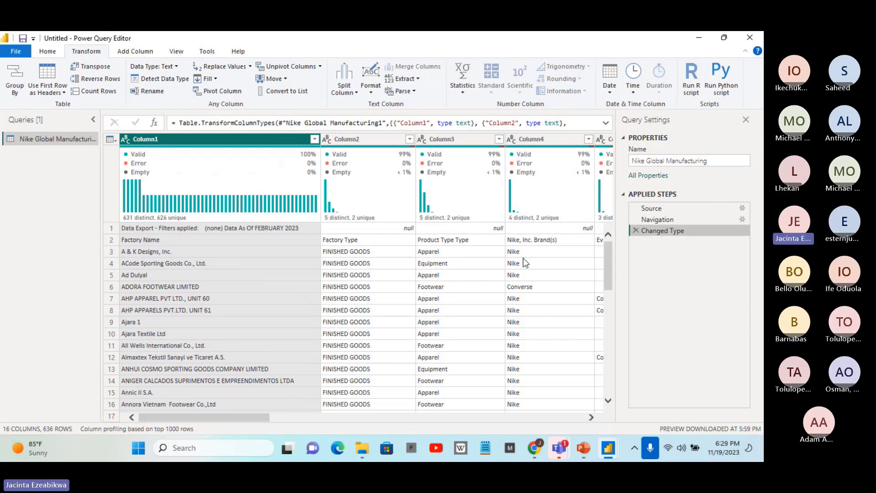
{"action": "right_click", "coordinate": [140, 145]}
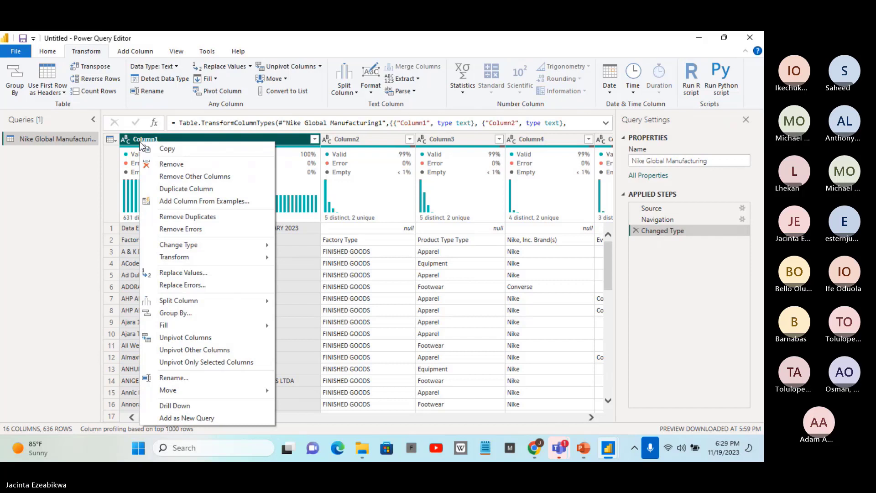
{"action": "left_click", "coordinate": [59, 212]}
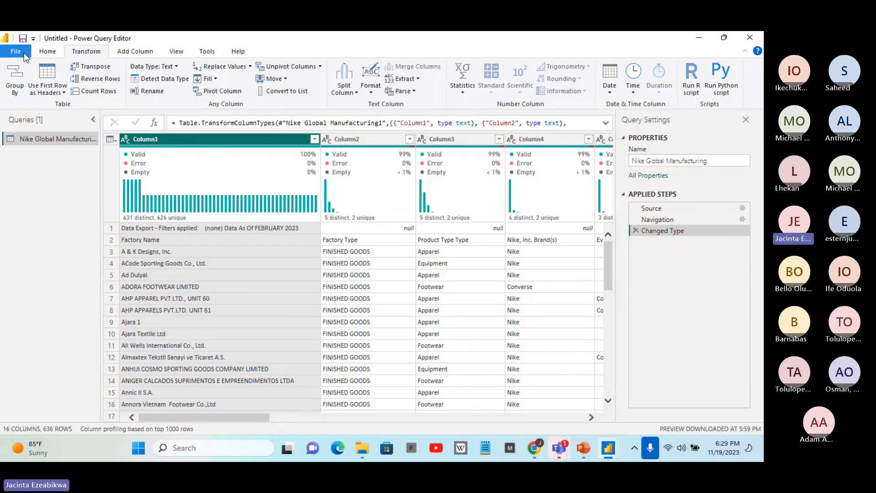
Start adding a new data source of the Excel Workbook type
{"action": "left_click", "coordinate": [56, 51]}
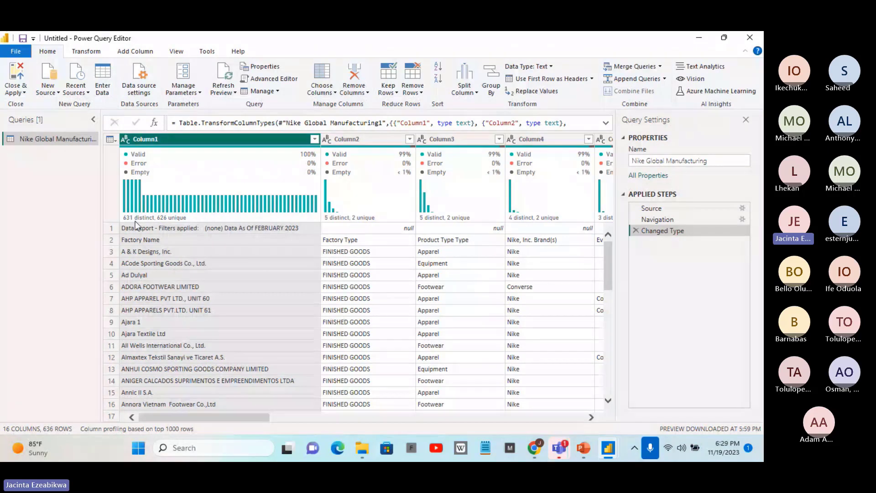
{"action": "mouse_move", "coordinate": [136, 221]}
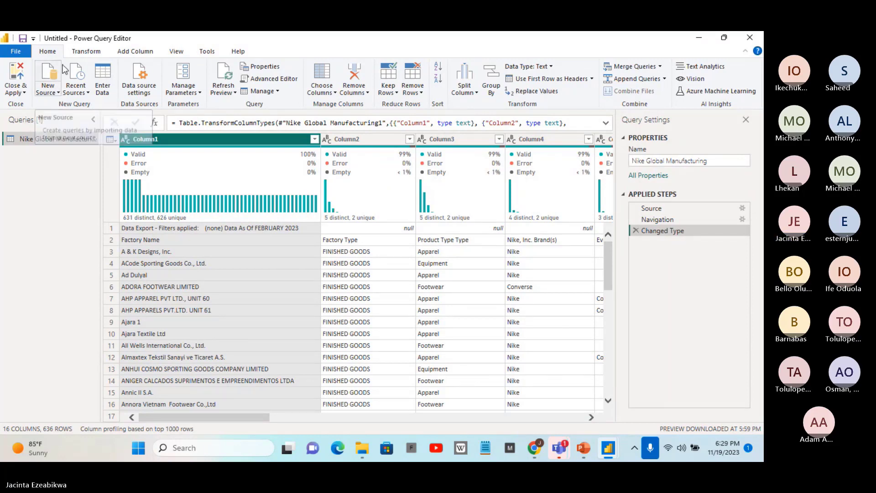
{"action": "left_click", "coordinate": [22, 52]}
{"action": "left_click", "coordinate": [22, 51]}
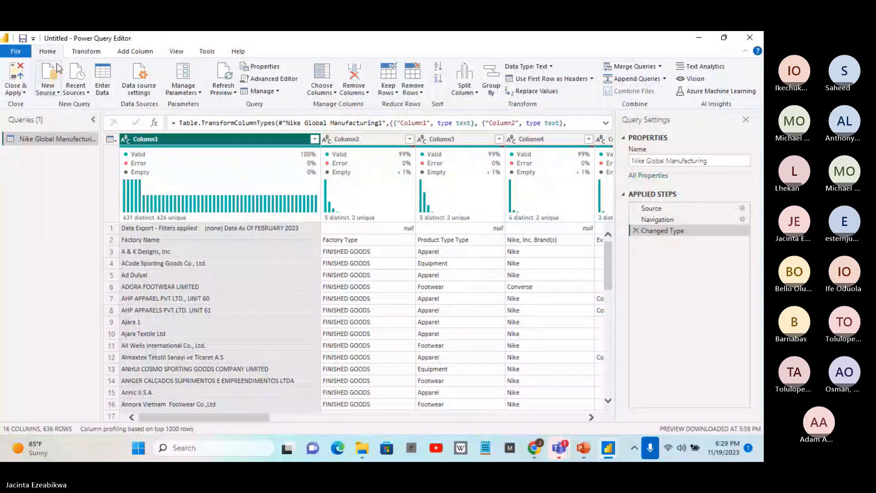
{"action": "left_click", "coordinate": [57, 92]}
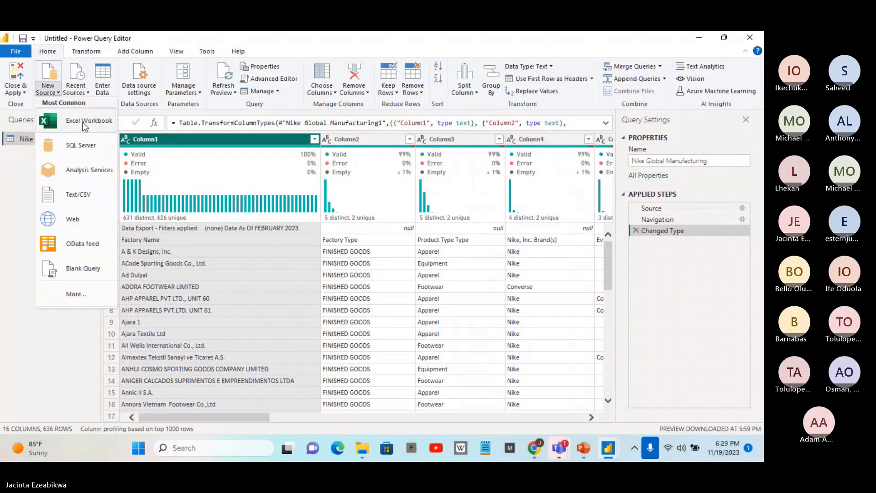
{"action": "left_click", "coordinate": [69, 120]}
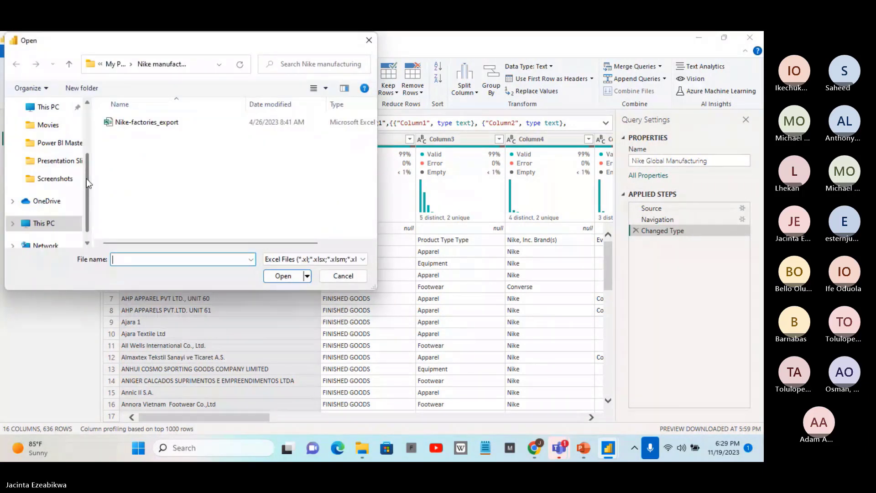
Look in the Power BI Masterclass folder for a workbook to import
{"action": "left_click_drag", "start_coordinate": [88, 182], "coordinate": [89, 170]}
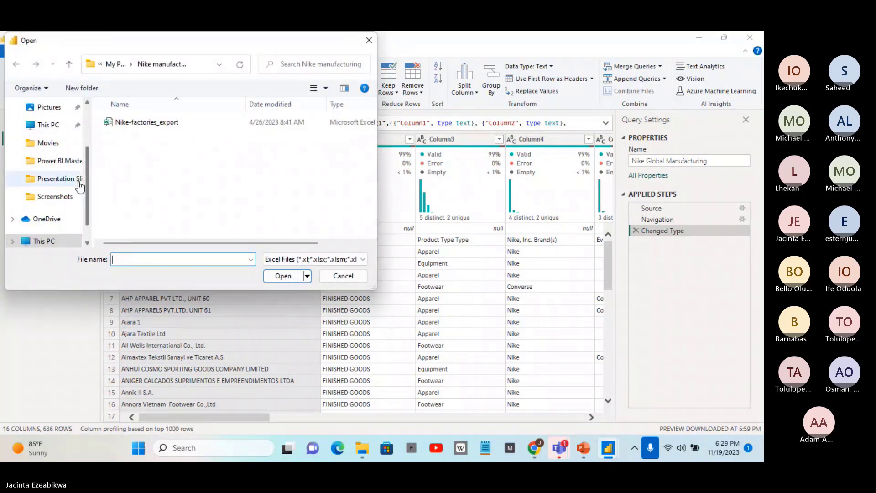
{"action": "left_click", "coordinate": [68, 158]}
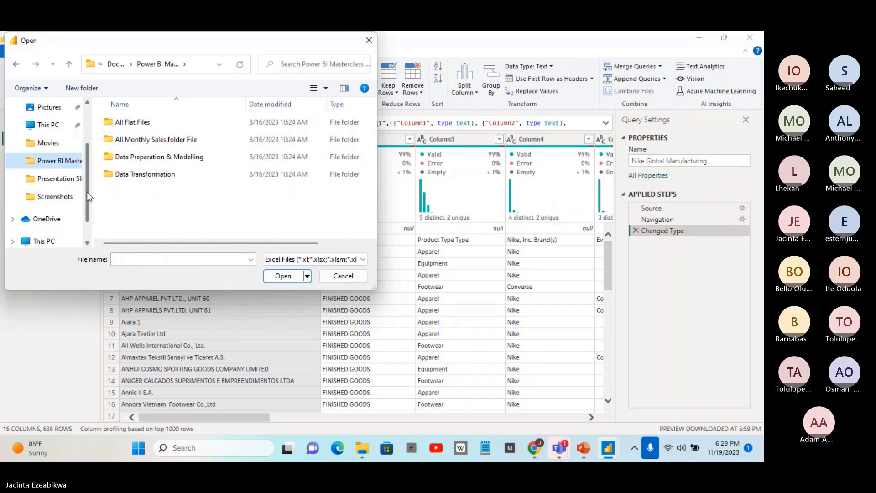
{"action": "scroll", "coordinate": [90, 197], "scroll_direction": "up", "scroll_amount": 1}
{"action": "scroll", "coordinate": [93, 182], "scroll_direction": "up", "scroll_amount": 1}
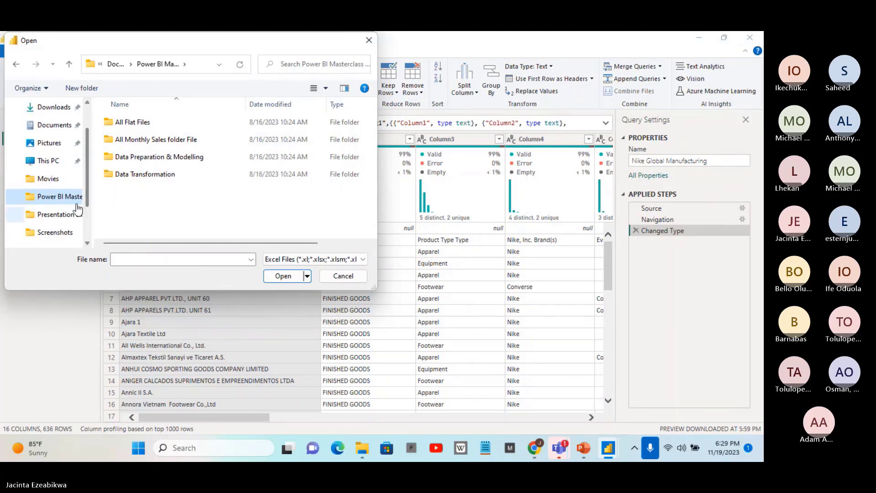
Browse to the Data Cleaning Exercise folder inside My Projects in Documents
{"action": "left_click", "coordinate": [54, 126]}
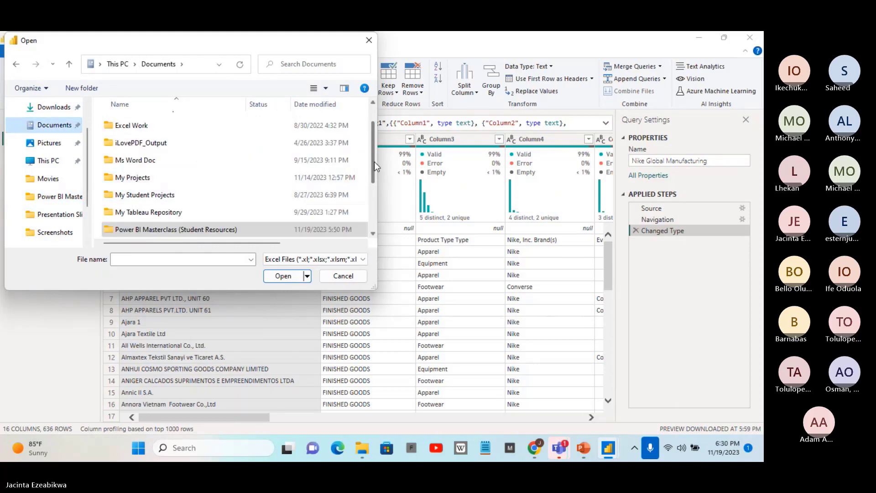
{"action": "mouse_move", "coordinate": [374, 160]}
{"action": "left_mouse_down"}
{"action": "mouse_move", "coordinate": [374, 206]}
{"action": "mouse_move", "coordinate": [378, 121]}
{"action": "mouse_move", "coordinate": [371, 218]}
{"action": "mouse_move", "coordinate": [372, 170]}
{"action": "left_mouse_up"}
{"action": "left_click", "coordinate": [157, 155]}
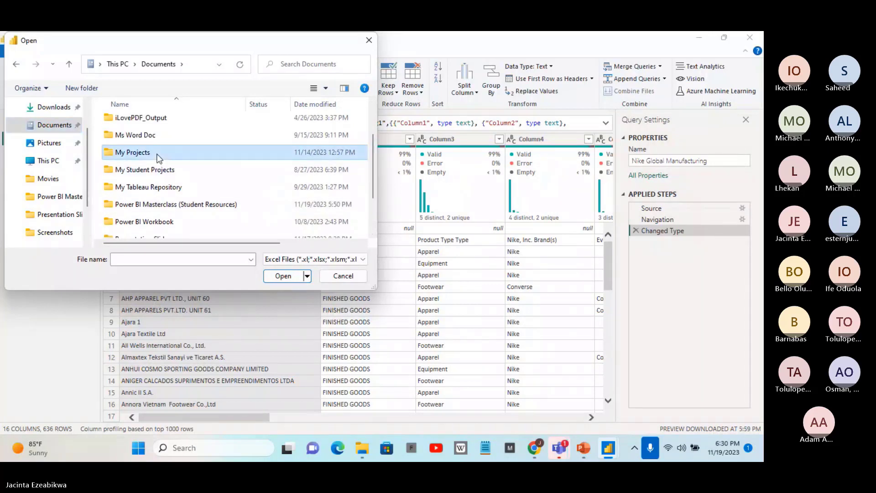
{"action": "left_click", "coordinate": [287, 275]}
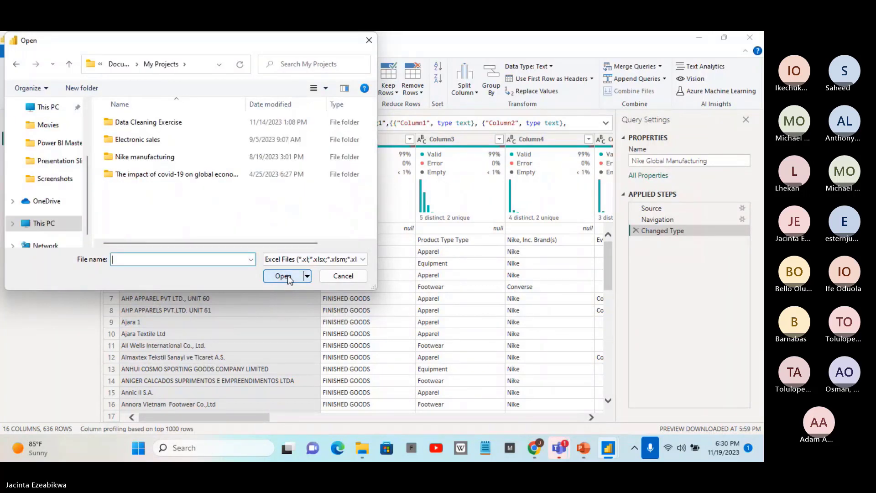
{"action": "left_click", "coordinate": [175, 122]}
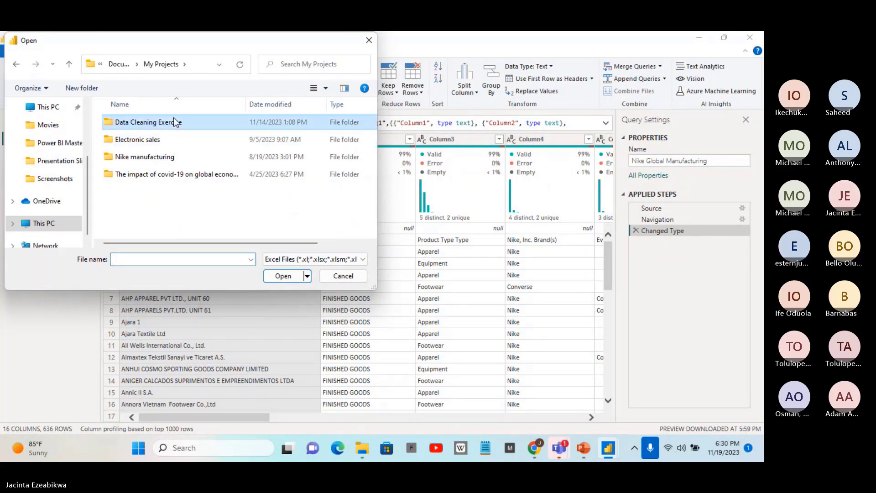
{"action": "left_click", "coordinate": [282, 276]}
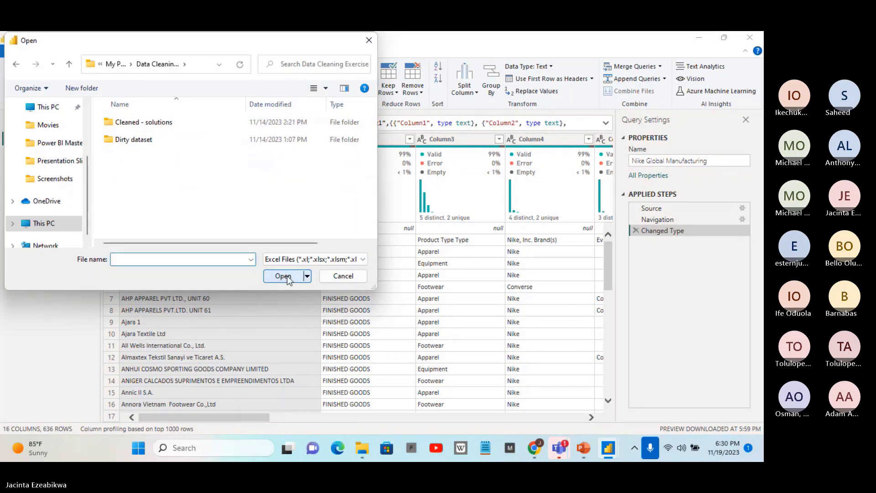
Look in the Cleaned - solutions folder for a workbook and return to the Data Cleaning Exercise folder
{"action": "left_click", "coordinate": [148, 125]}
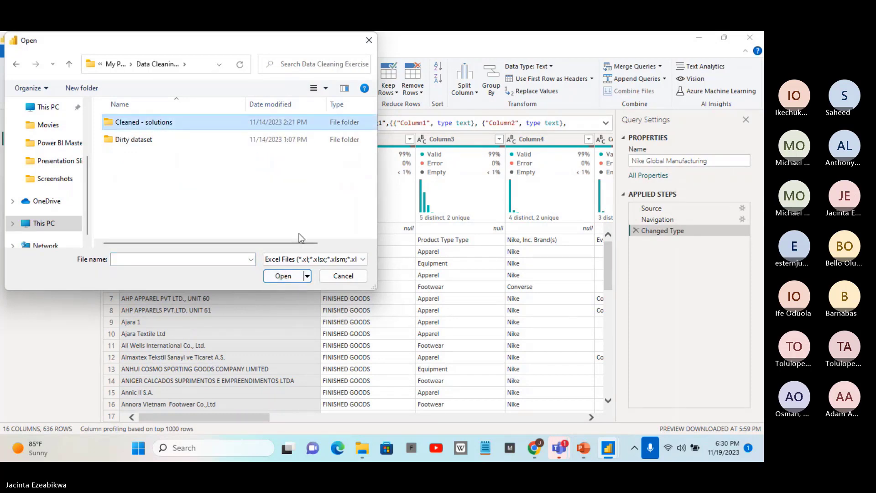
{"action": "left_click", "coordinate": [277, 275]}
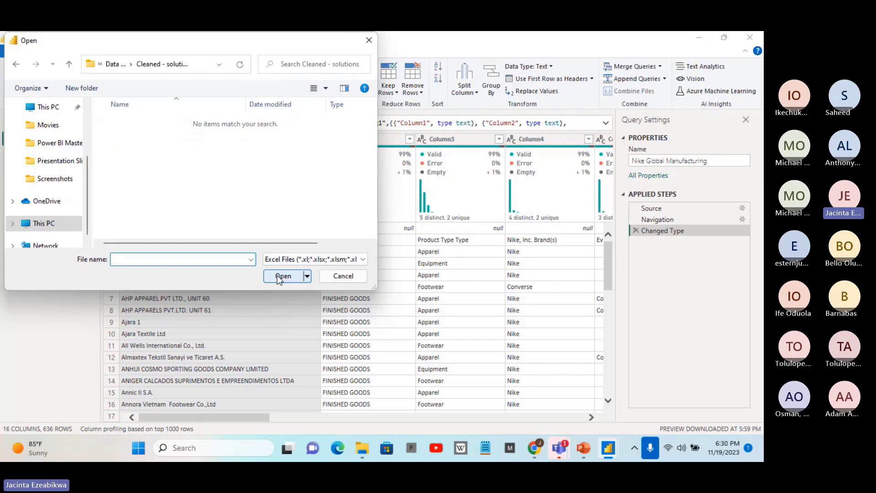
{"action": "left_click", "coordinate": [18, 64]}
Open the workbook 1.Badly-Structured-Sales-Data from the Dirty dataset folder as the new source
{"action": "left_click", "coordinate": [145, 145]}
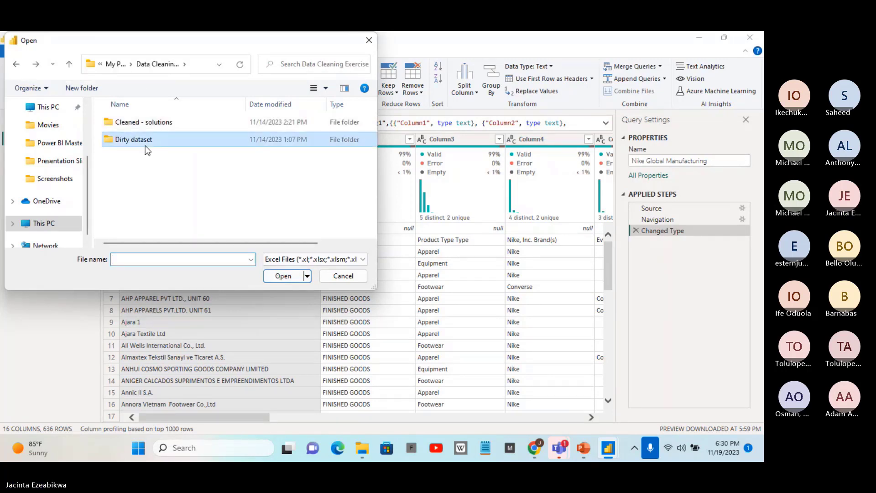
{"action": "left_click", "coordinate": [282, 277]}
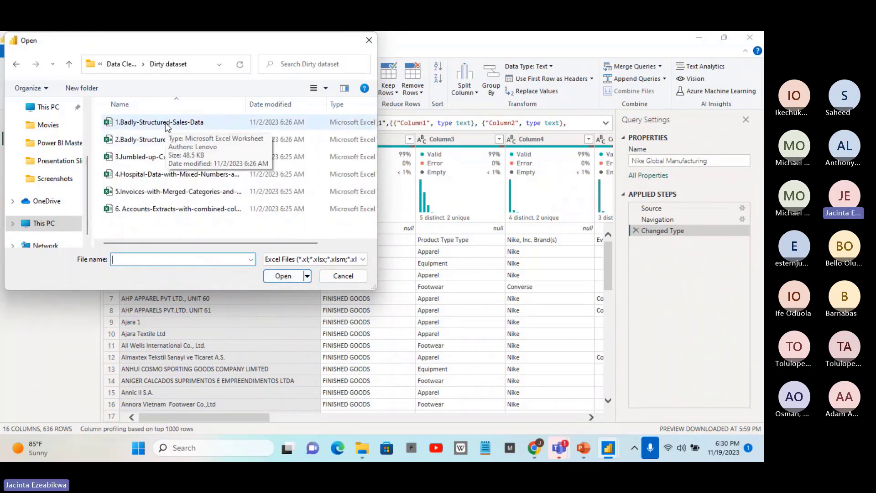
{"action": "left_click", "coordinate": [166, 123]}
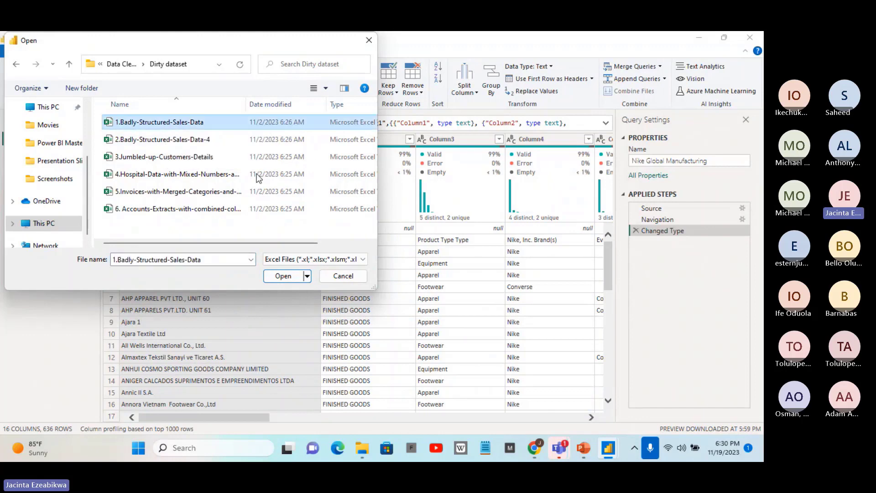
{"action": "left_click", "coordinate": [285, 275]}
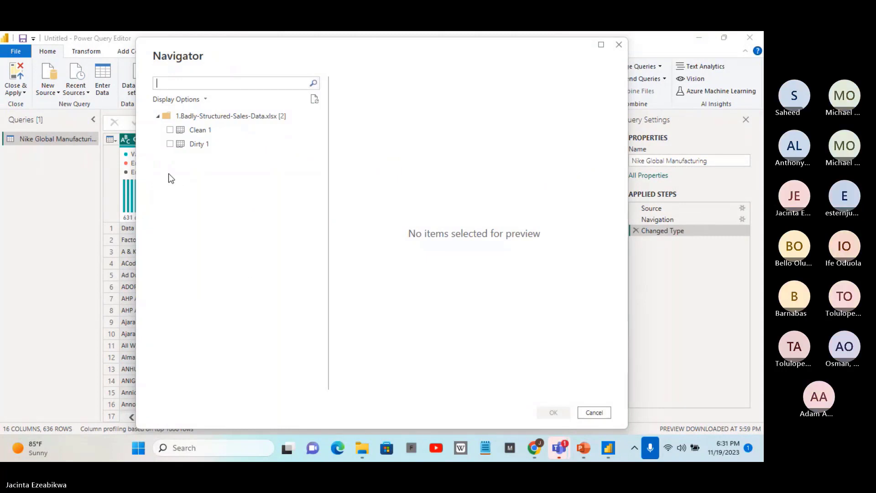
Import the Clean 1 sheet as a new query, then close the editor and apply the changes to the report
{"action": "left_click", "coordinate": [170, 130]}
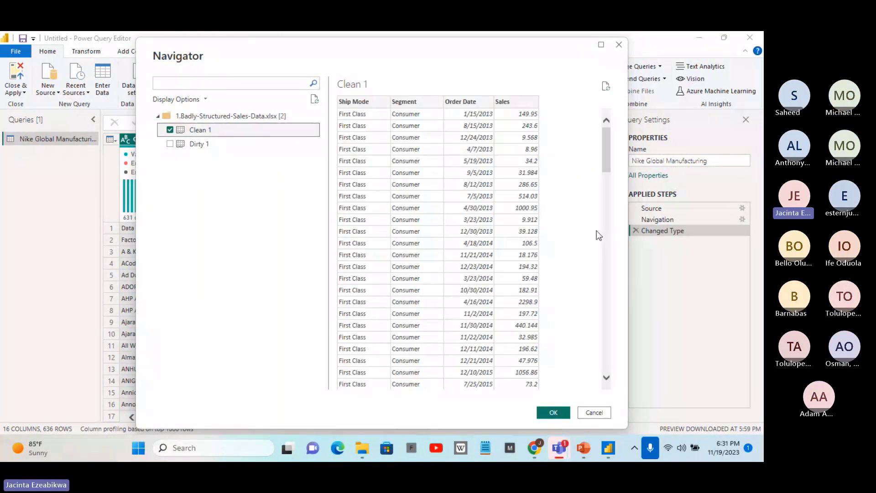
{"action": "left_click", "coordinate": [554, 413]}
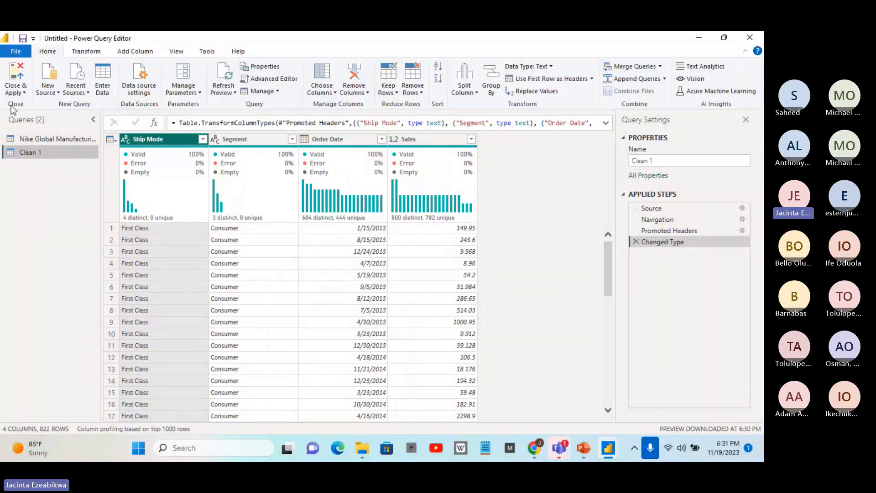
{"action": "left_click", "coordinate": [26, 92]}
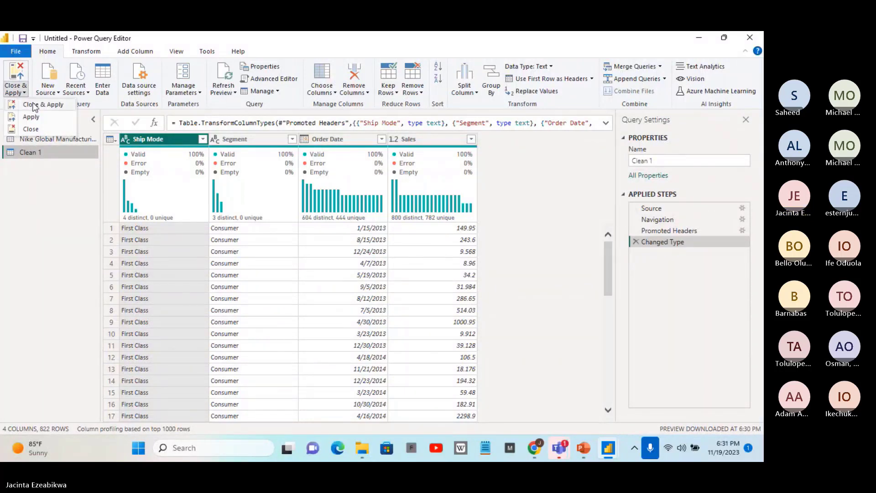
{"action": "left_click", "coordinate": [33, 106]}
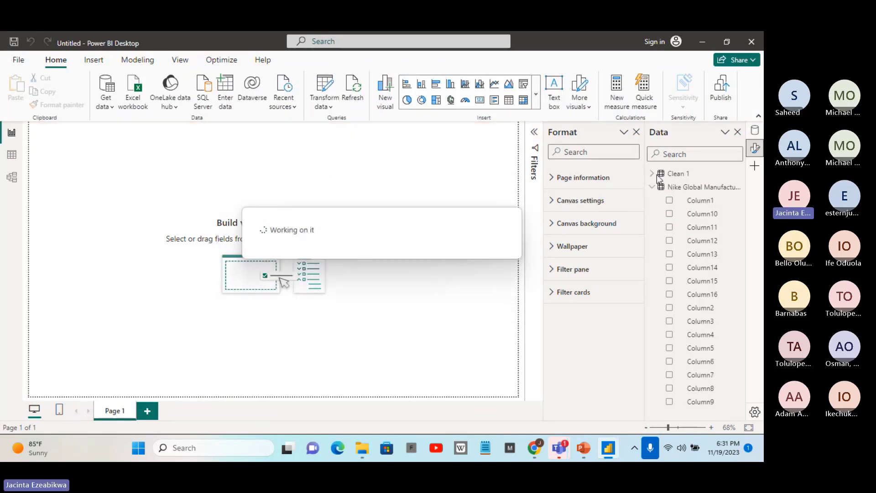
Insert a pie chart, add the Sales field from the Clean 1 table as its values, and enlarge the visual
{"action": "left_click", "coordinate": [653, 174]}
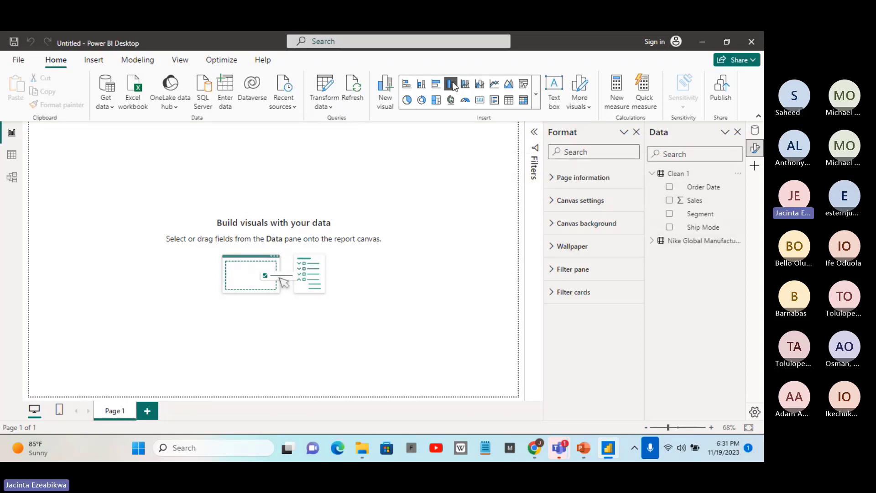
{"action": "left_click", "coordinate": [538, 98]}
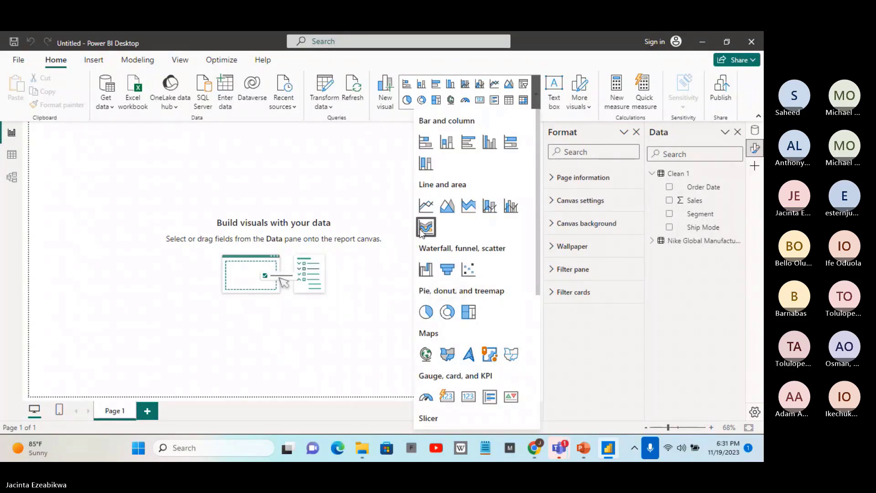
{"action": "left_click", "coordinate": [425, 312]}
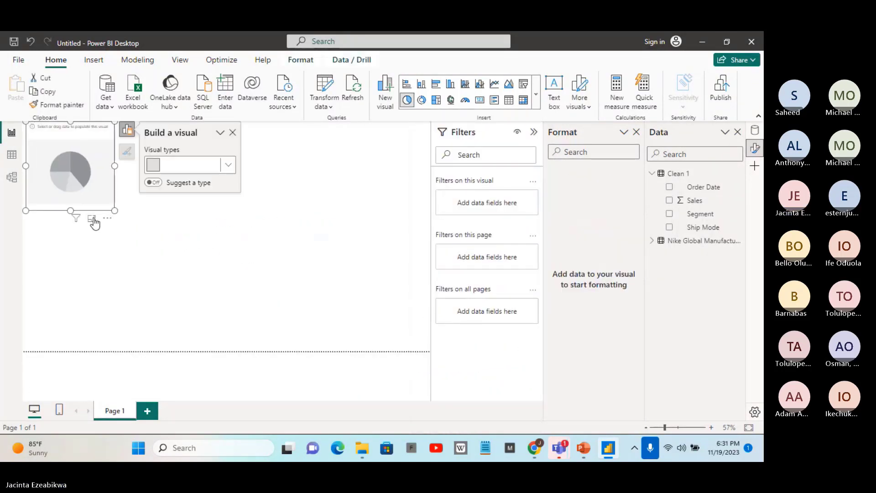
{"action": "left_click_drag", "start_coordinate": [113, 209], "coordinate": [198, 250]}
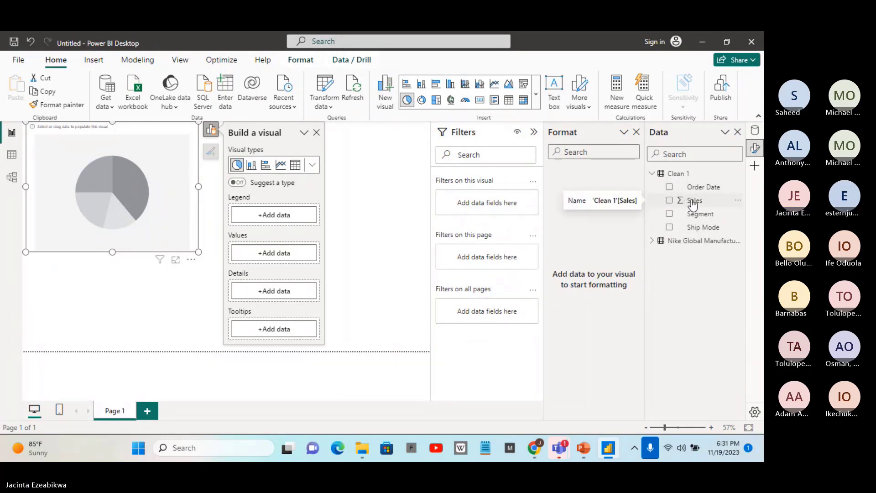
{"action": "left_click_drag", "start_coordinate": [693, 204], "coordinate": [169, 193]}
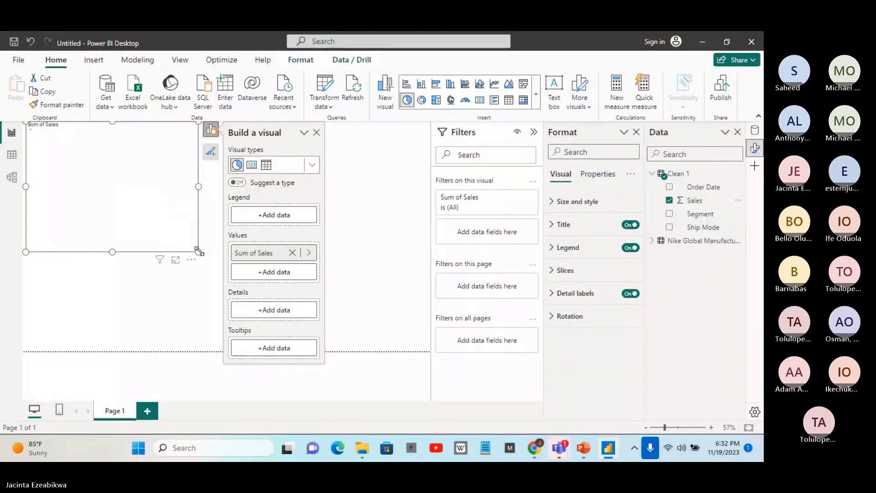
{"action": "left_click_drag", "start_coordinate": [199, 251], "coordinate": [205, 254]}
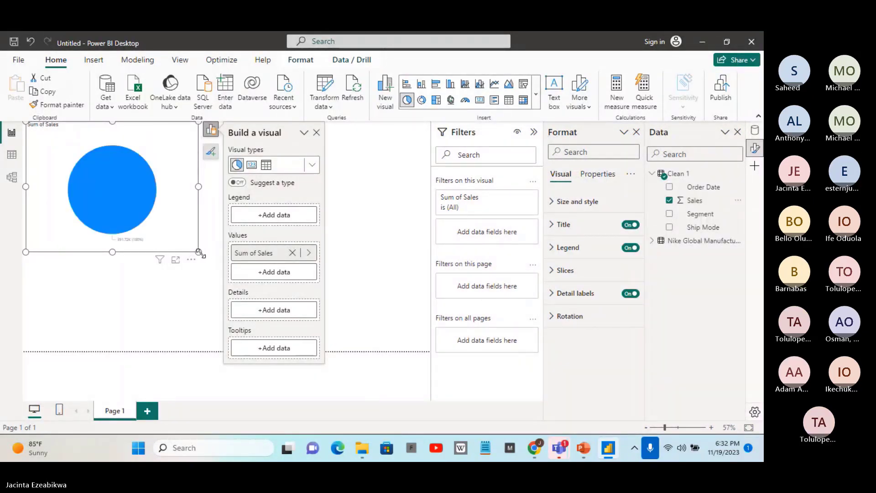
{"action": "left_click", "coordinate": [205, 259]}
{"action": "left_click", "coordinate": [204, 254]}
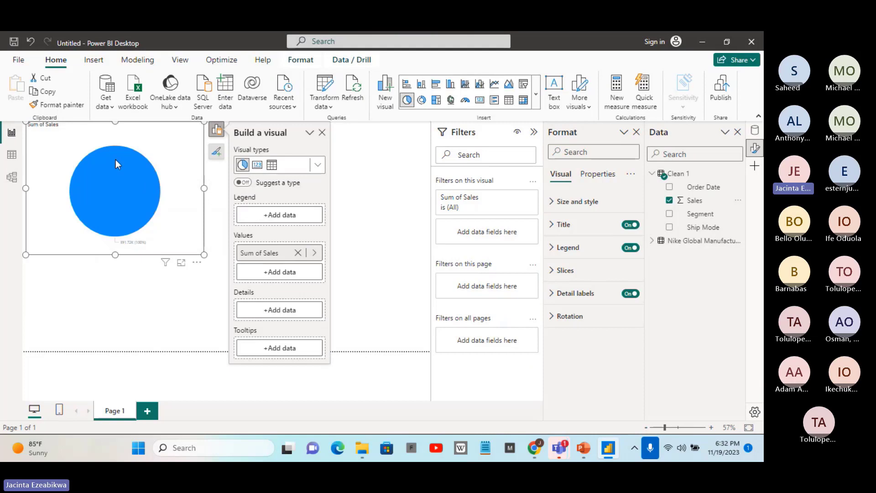
{"action": "mouse_move", "coordinate": [144, 224]}
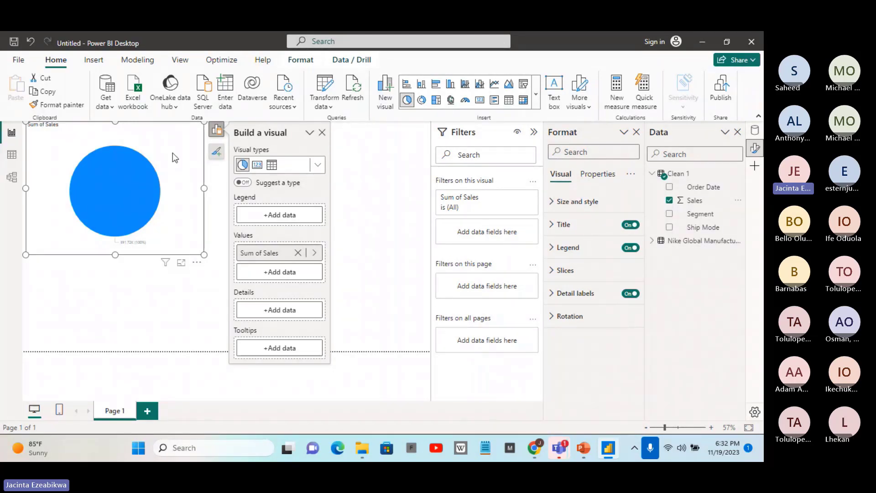
Convert the Sales pie chart to a card, reduce its height, and place it in the page's upper-left corner
{"action": "left_click_drag", "start_coordinate": [174, 191], "coordinate": [188, 286]}
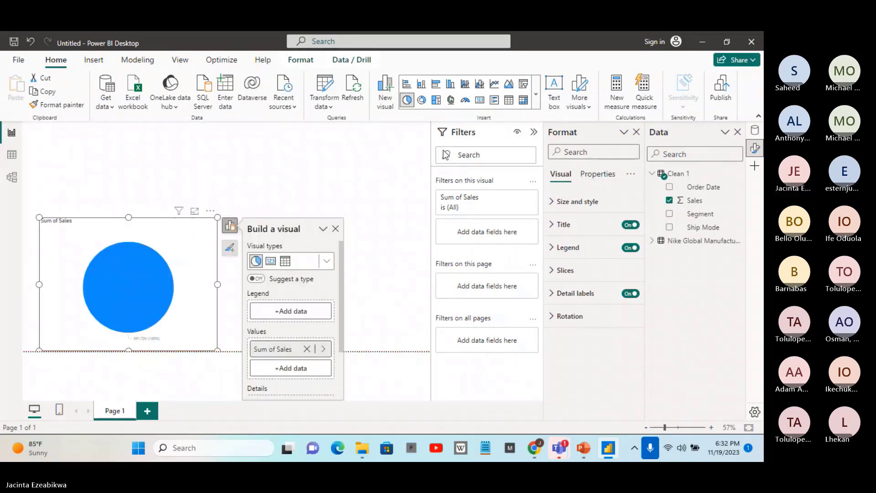
{"action": "left_click", "coordinate": [480, 99]}
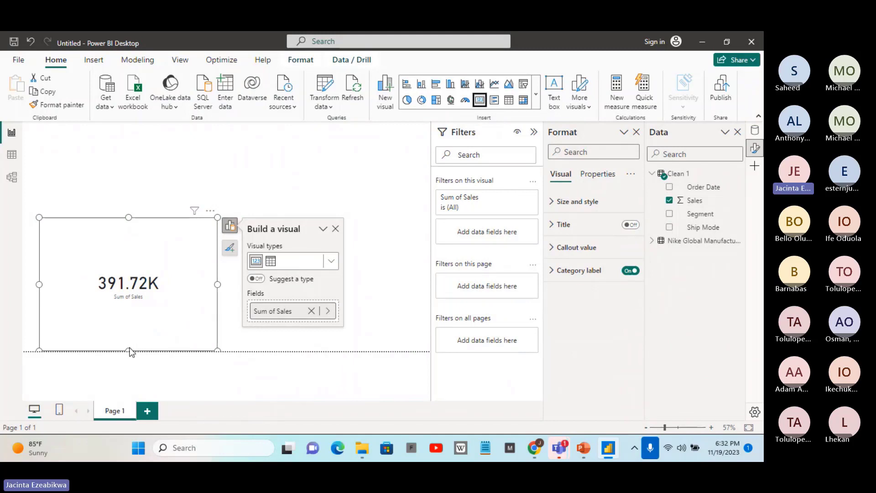
{"action": "left_click_drag", "start_coordinate": [128, 350], "coordinate": [141, 260]}
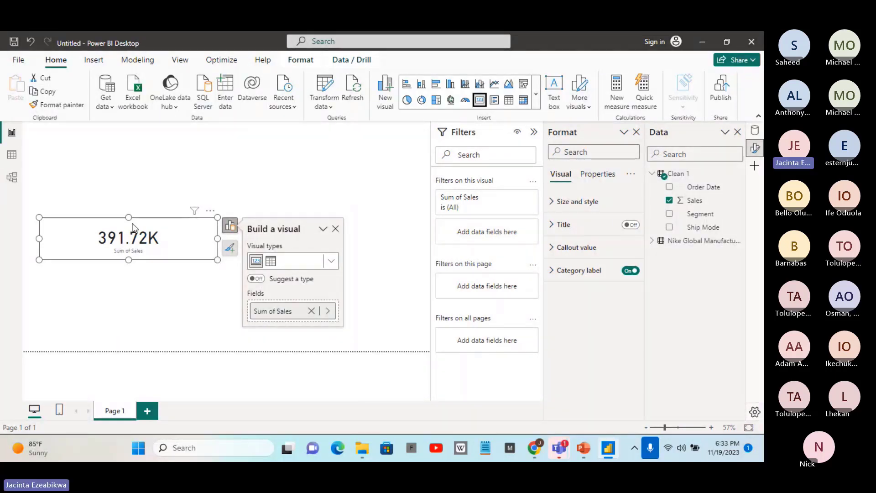
{"action": "left_click", "coordinate": [298, 156]}
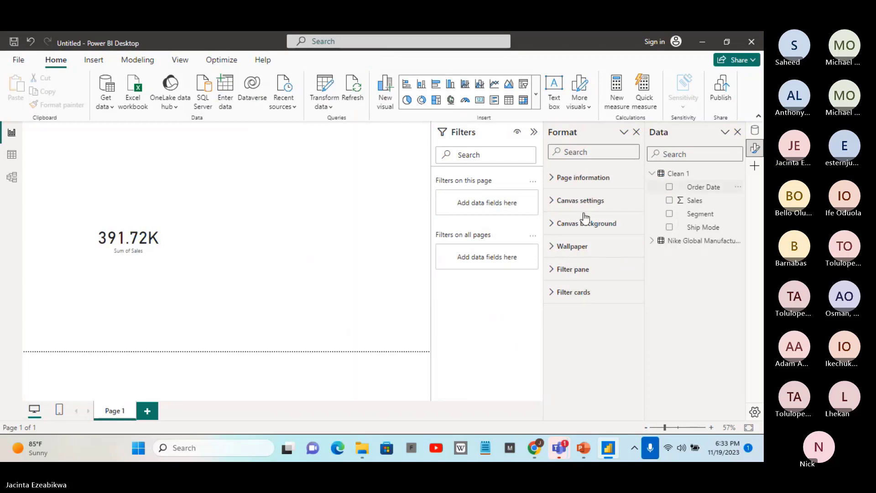
{"action": "left_click_drag", "start_coordinate": [169, 238], "coordinate": [153, 146]}
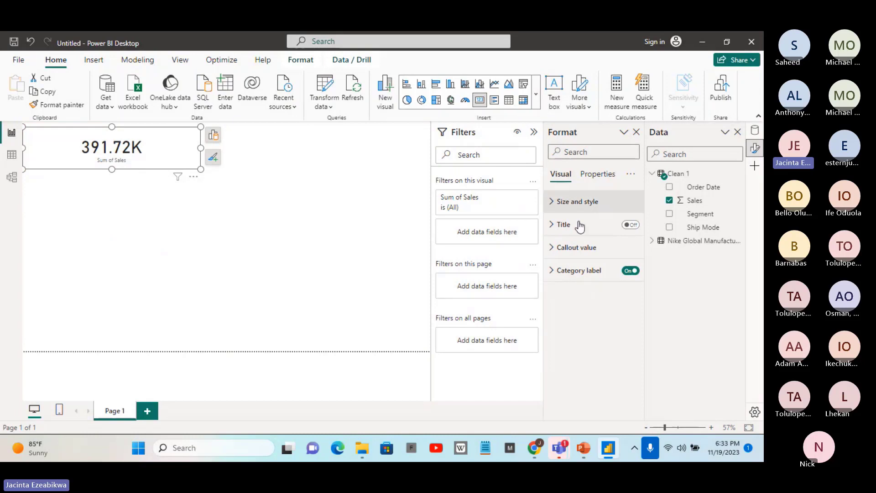
{"action": "left_click", "coordinate": [353, 172]}
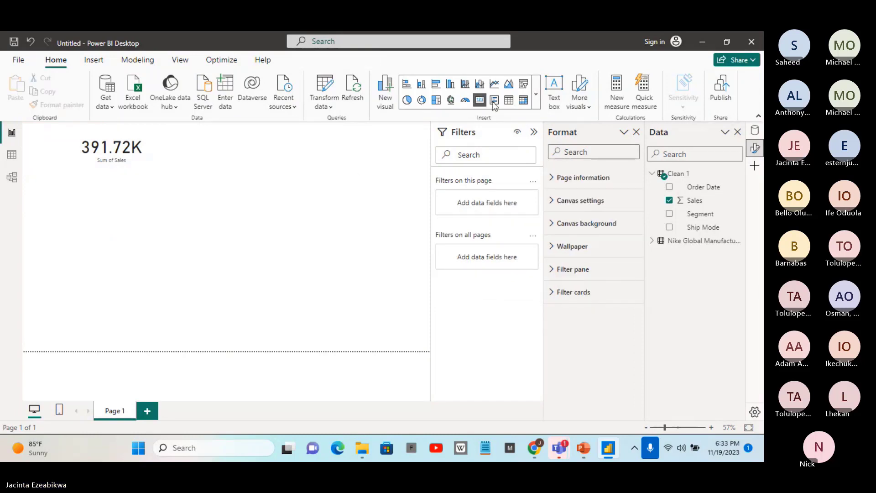
Insert an empty line chart below the Sales card and make it taller and wider
{"action": "left_click", "coordinate": [537, 97]}
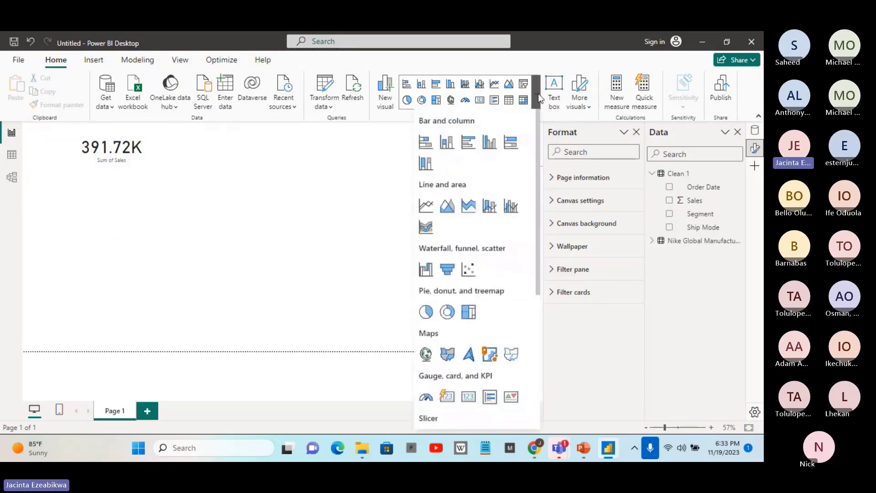
{"action": "left_click", "coordinate": [426, 206]}
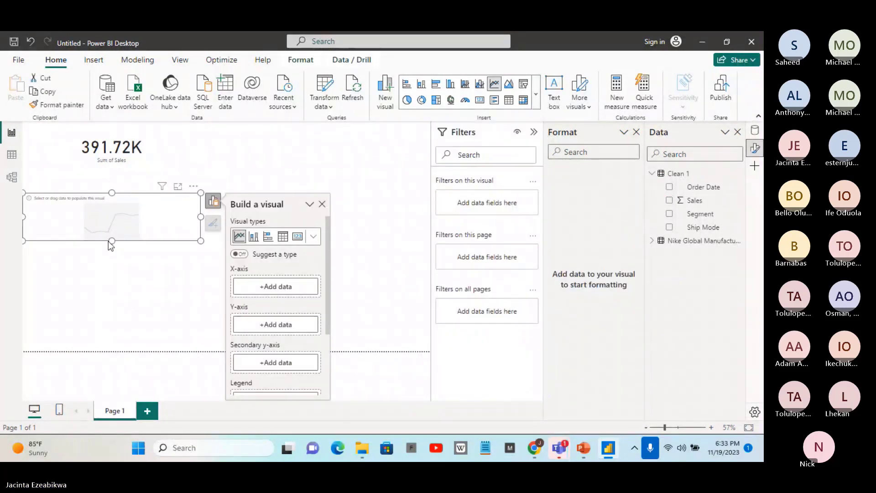
{"action": "left_click_drag", "start_coordinate": [112, 241], "coordinate": [126, 292]}
{"action": "left_click_drag", "start_coordinate": [201, 244], "coordinate": [236, 242]}
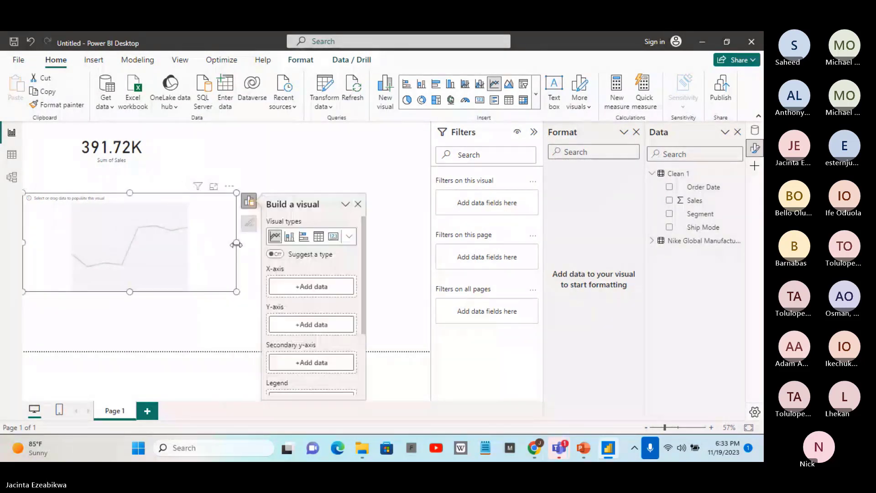
{"action": "left_click", "coordinate": [389, 162]}
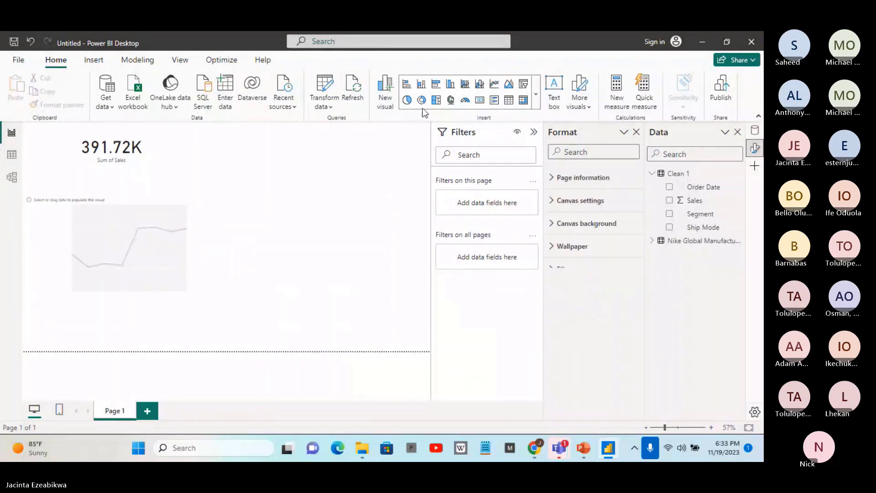
Insert an empty clustered column chart, place it to the right of the line chart, and increase its height
{"action": "left_click", "coordinate": [451, 84]}
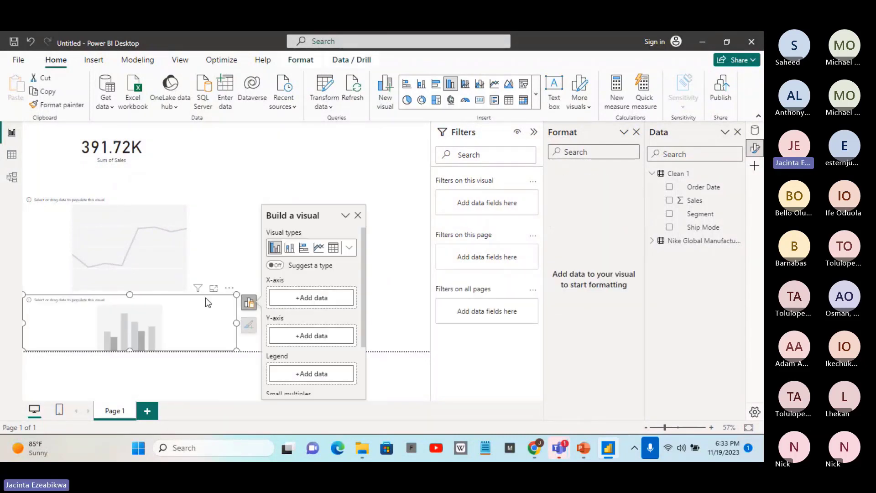
{"action": "left_click_drag", "start_coordinate": [235, 290], "coordinate": [411, 206]}
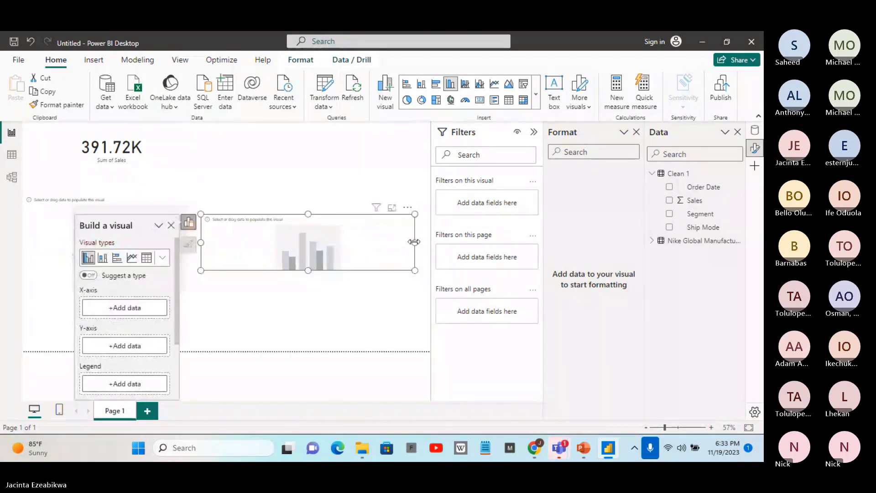
{"action": "left_click_drag", "start_coordinate": [308, 273], "coordinate": [310, 288]}
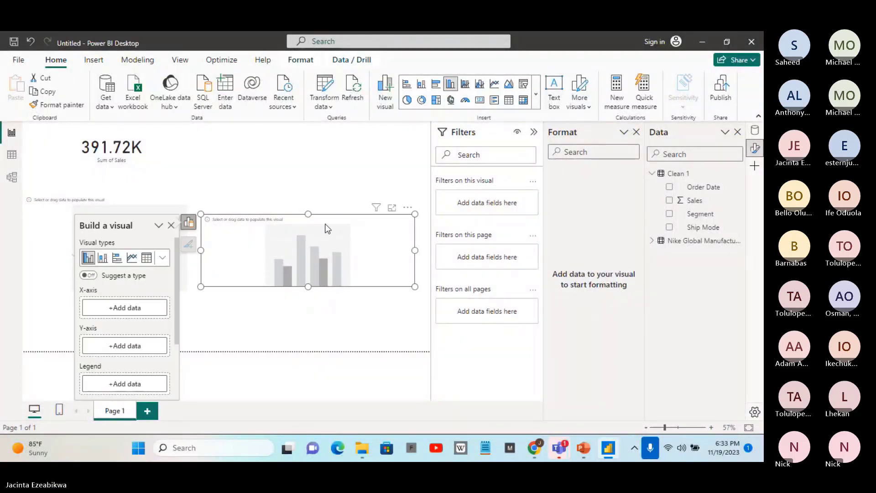
{"action": "left_click_drag", "start_coordinate": [308, 214], "coordinate": [310, 202]}
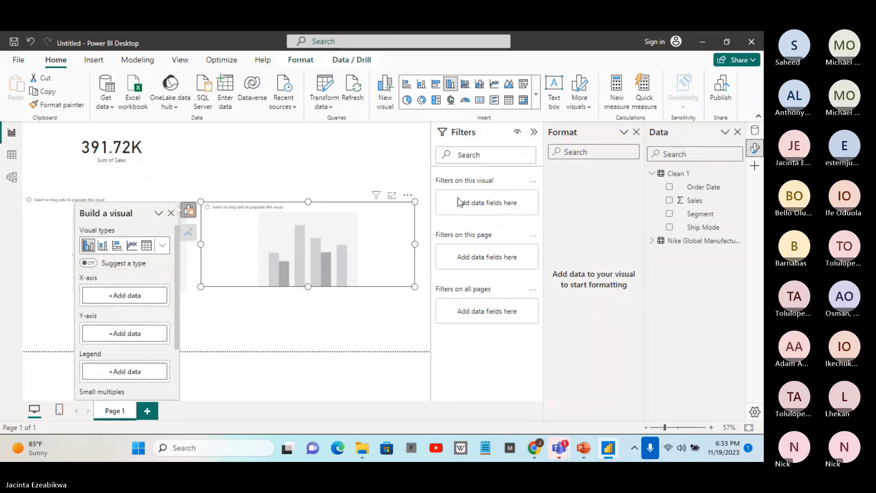
{"action": "left_click", "coordinate": [327, 163]}
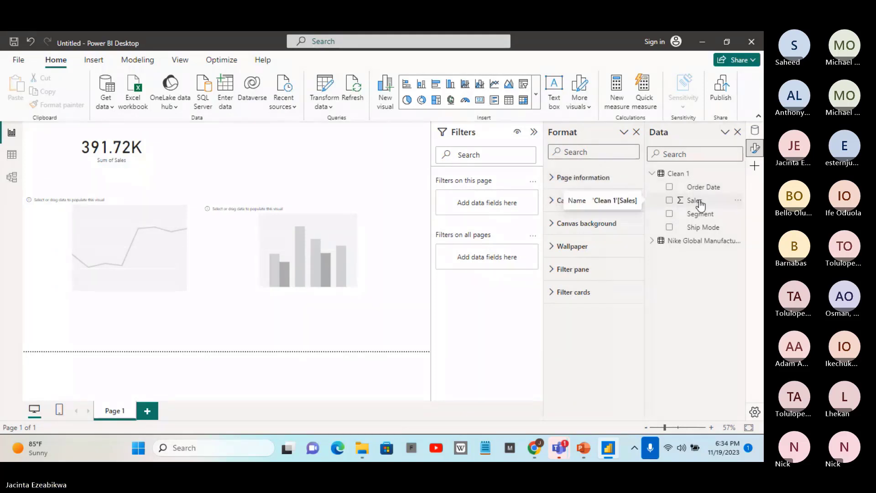
{"action": "left_click_drag", "start_coordinate": [699, 203], "coordinate": [423, 252]}
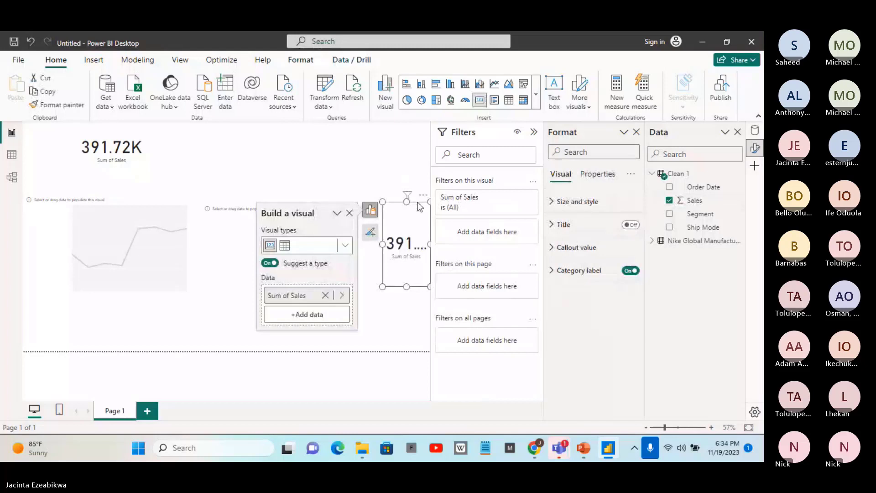
{"action": "left_click", "coordinate": [423, 195]}
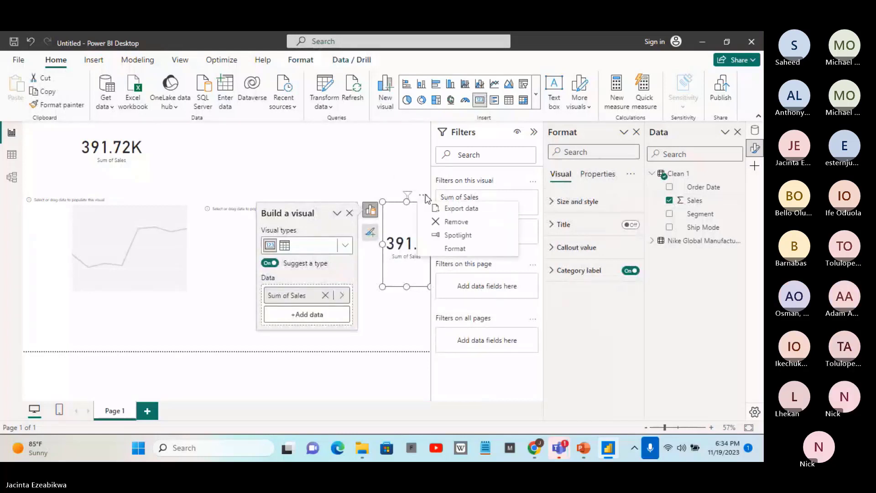
{"action": "left_click", "coordinate": [435, 223]}
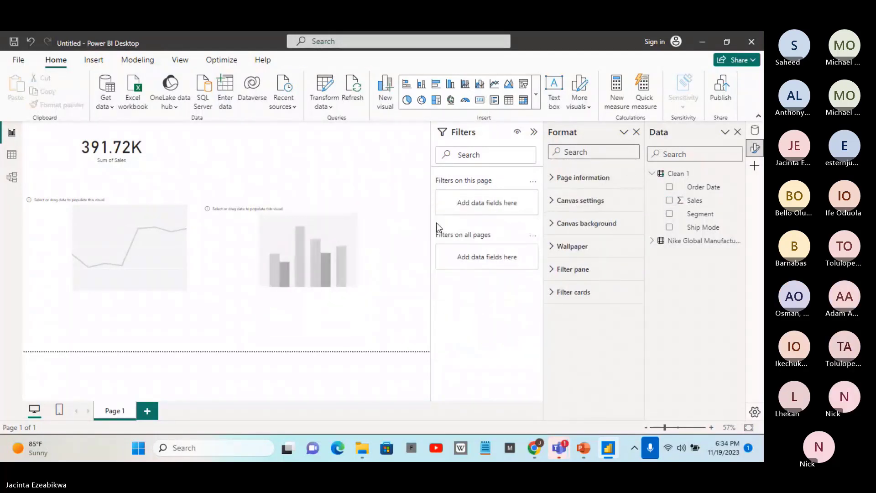
Close the Format pane and plot Sales by Order Date in the clustered column chart
{"action": "left_click", "coordinate": [636, 133]}
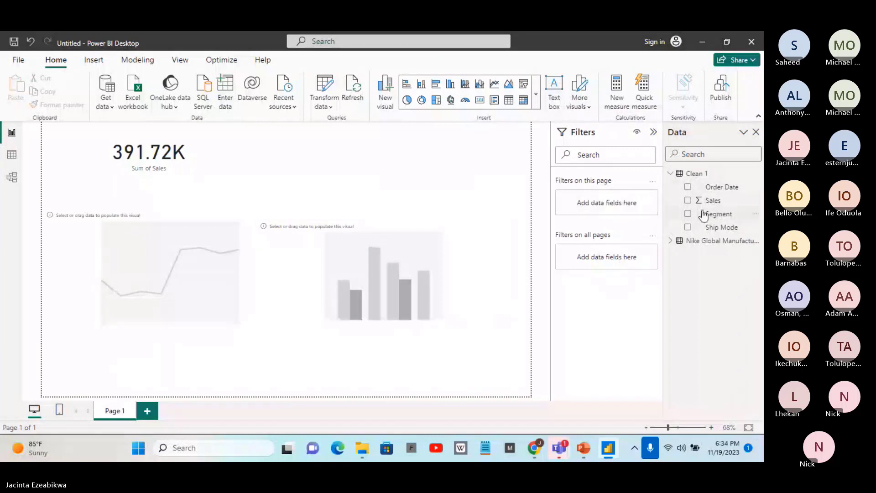
{"action": "left_click_drag", "start_coordinate": [708, 207], "coordinate": [434, 250]}
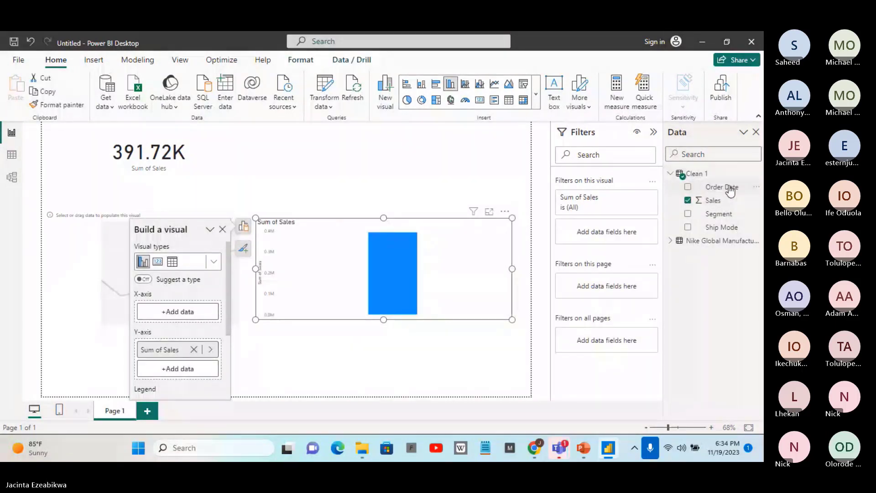
{"action": "left_click_drag", "start_coordinate": [726, 187], "coordinate": [503, 255]}
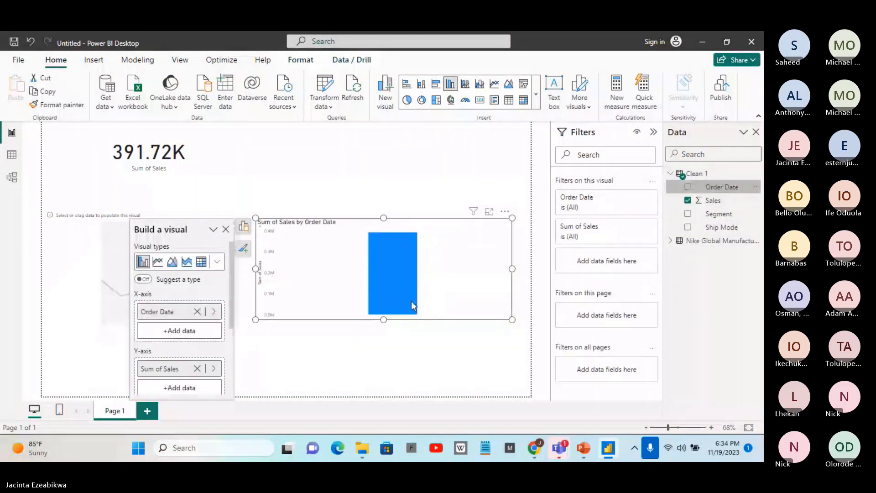
{"action": "mouse_move", "coordinate": [411, 300]}
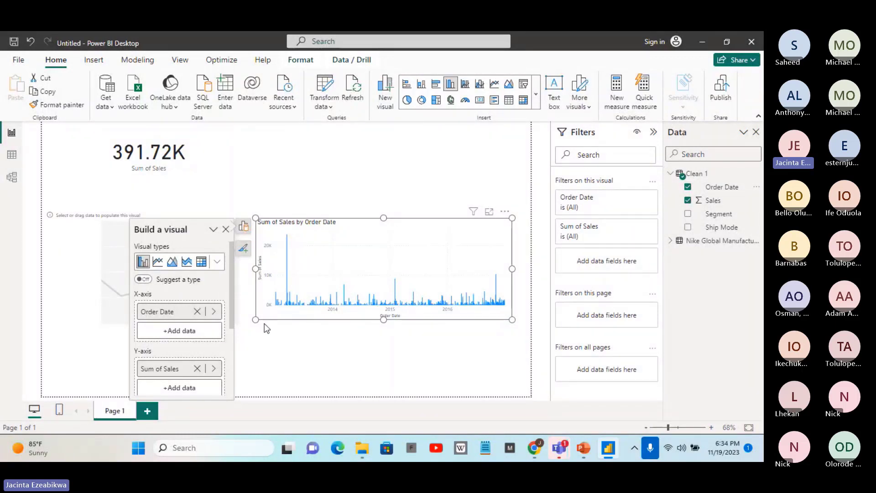
{"action": "mouse_move", "coordinate": [286, 238]}
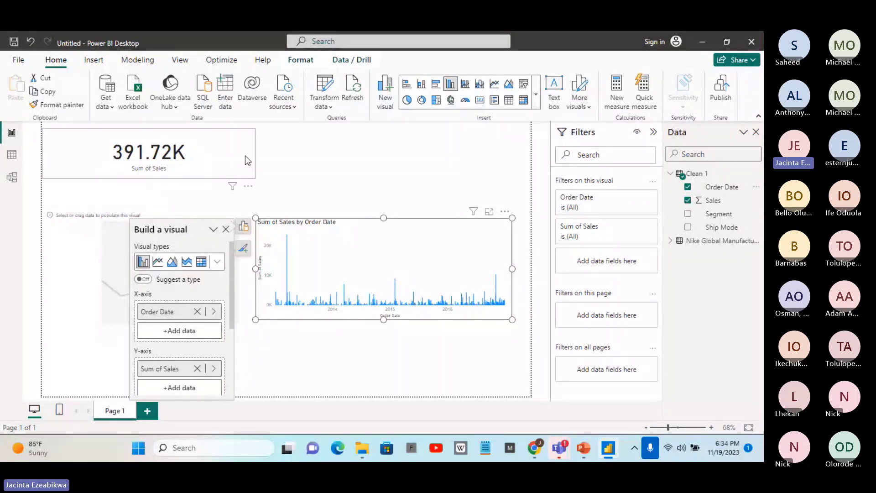
{"action": "left_click", "coordinate": [341, 163]}
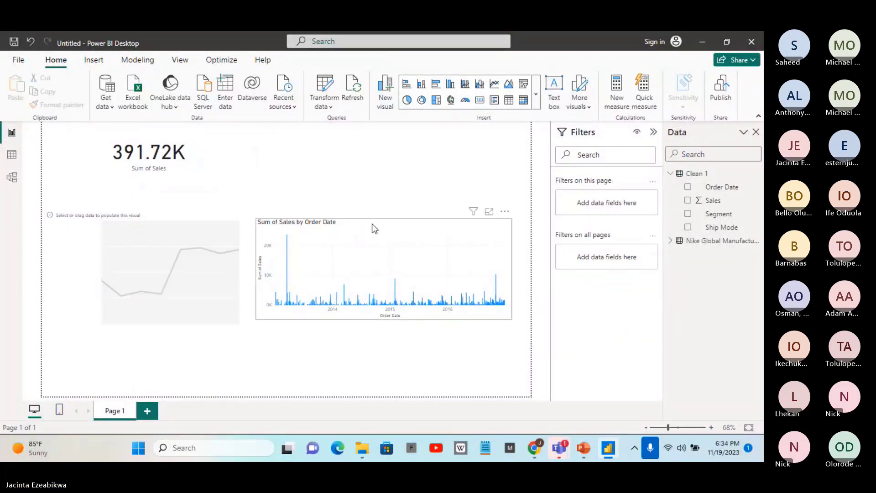
Move the column chart to the bottom of the page and place the empty line chart above it
{"action": "left_click_drag", "start_coordinate": [379, 224], "coordinate": [383, 301]}
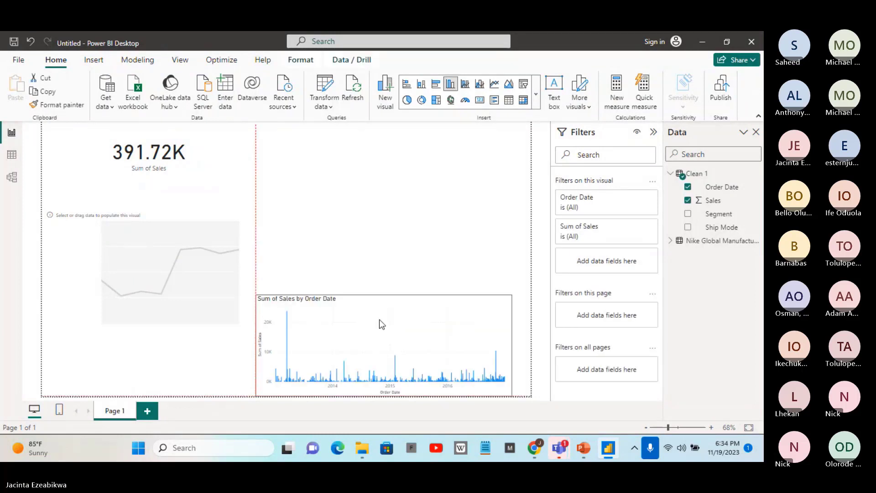
{"action": "left_click", "coordinate": [201, 255]}
{"action": "left_click_drag", "start_coordinate": [201, 256], "coordinate": [434, 179]}
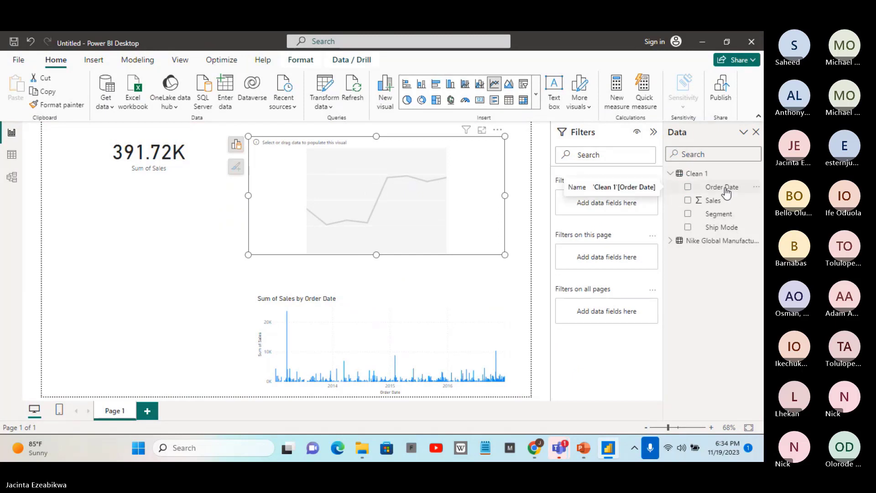
Plot Sales by Order Date in the line chart and compare it with the column chart
{"action": "left_click_drag", "start_coordinate": [726, 201], "coordinate": [401, 186]}
{"action": "left_click_drag", "start_coordinate": [720, 188], "coordinate": [482, 202]}
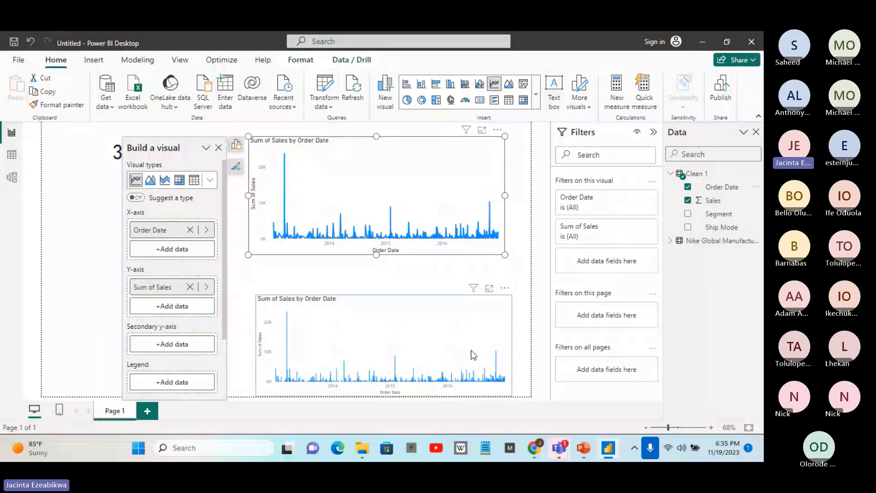
{"action": "left_click", "coordinate": [391, 298]}
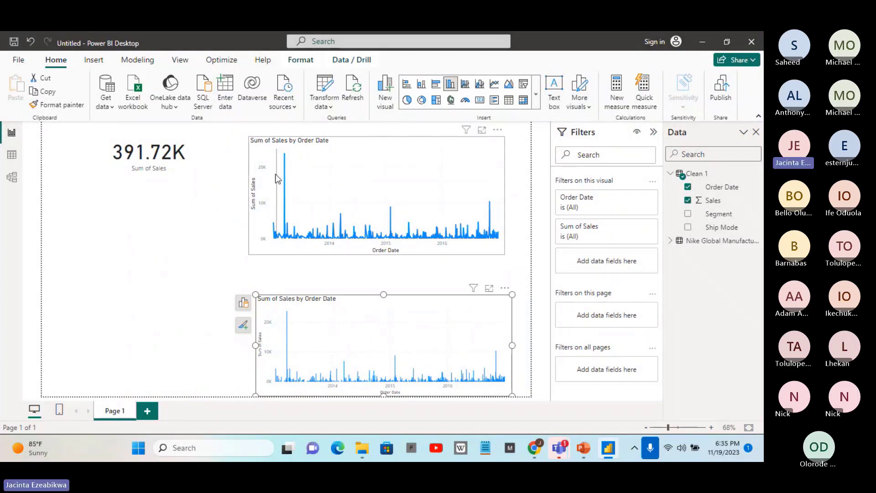
{"action": "mouse_move", "coordinate": [288, 166]}
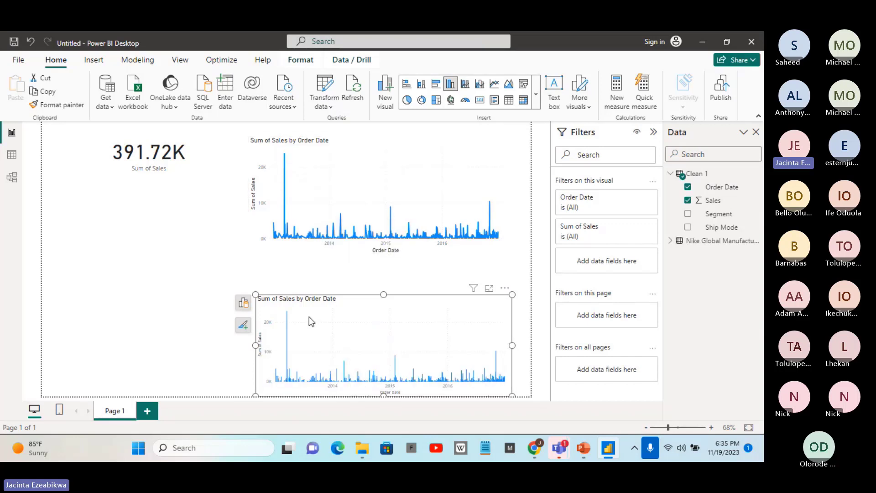
Minimize the report and switch to the PowerPoint presentation about designing a dashboard
{"action": "left_click", "coordinate": [698, 42]}
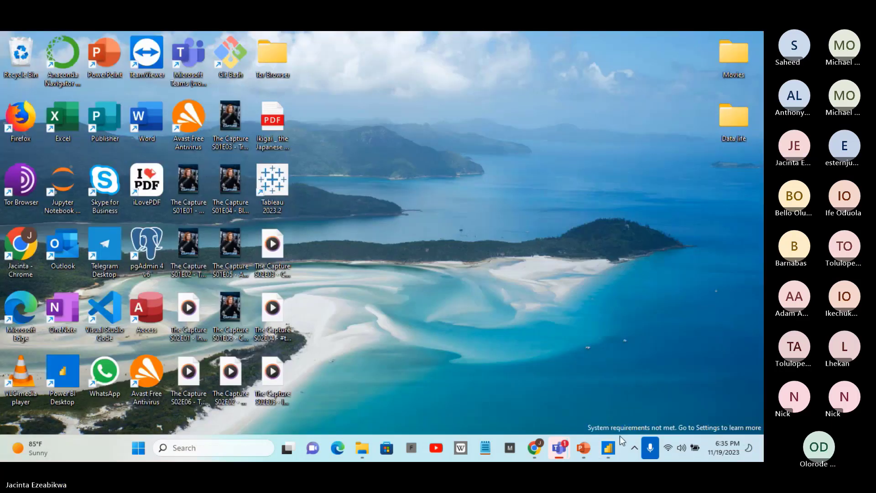
{"action": "left_click", "coordinate": [584, 449]}
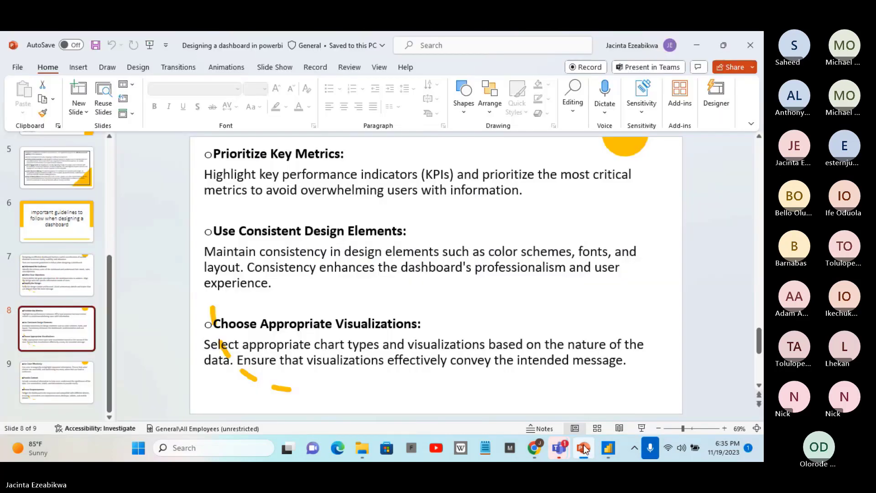
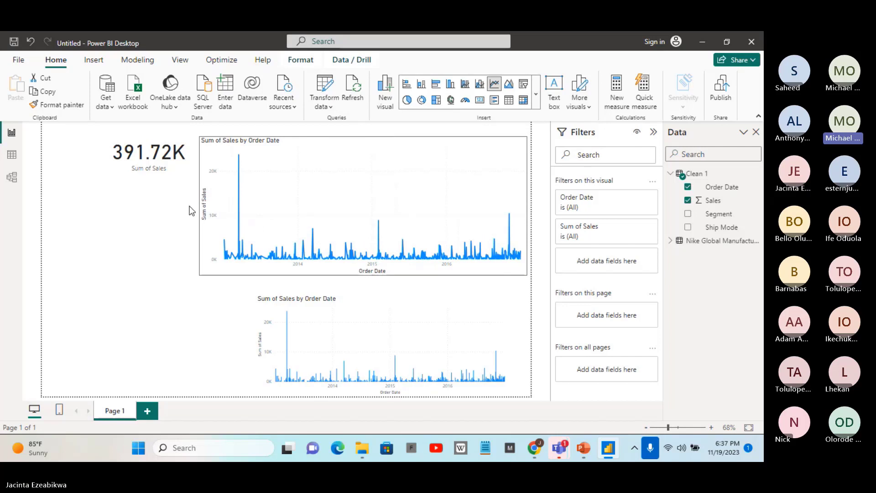
Widen the line chart toward the card, then narrow the Sum of Sales card and place it beside the chart without overlap
{"action": "left_click_drag", "start_coordinate": [200, 210], "coordinate": [176, 211]}
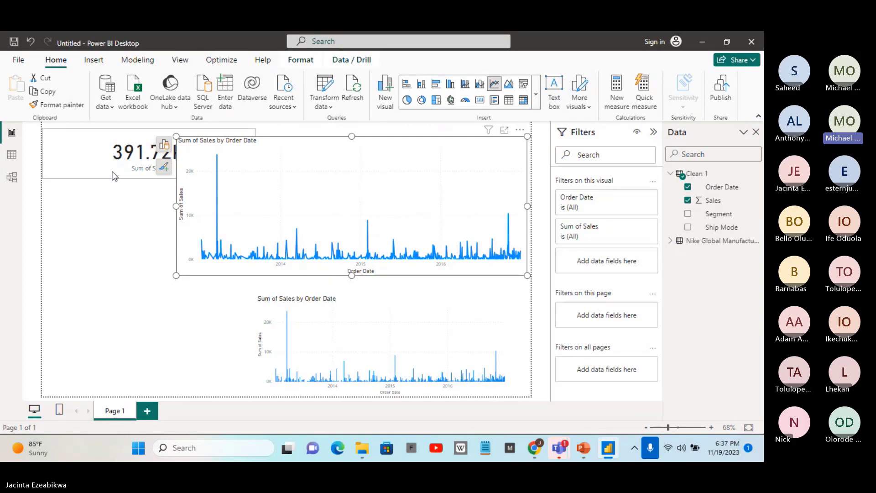
{"action": "left_click_drag", "start_coordinate": [117, 169], "coordinate": [75, 188]}
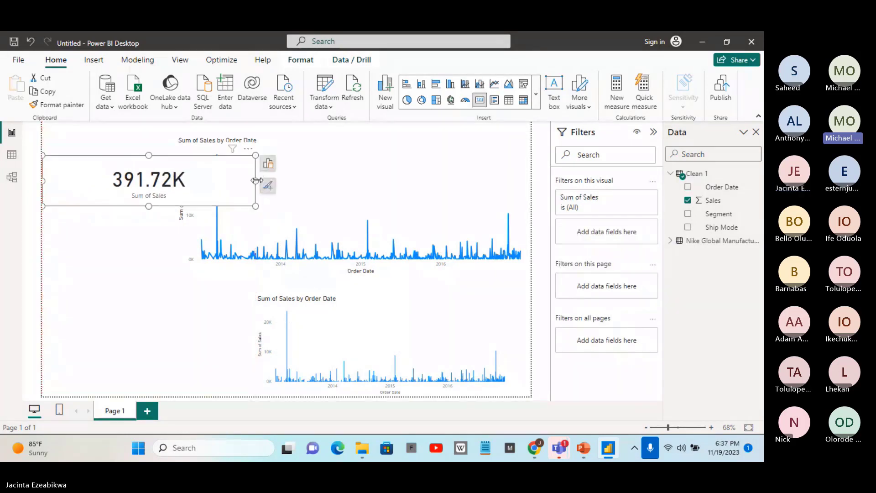
{"action": "left_click_drag", "start_coordinate": [256, 180], "coordinate": [136, 173]}
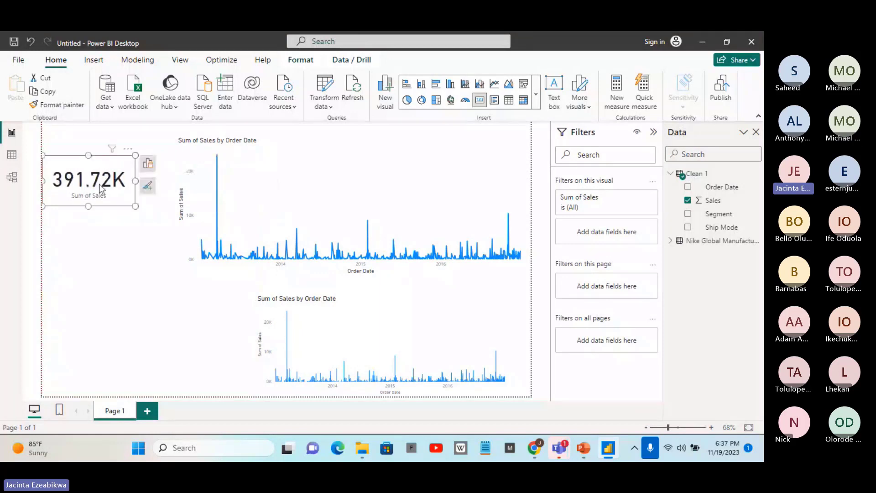
{"action": "left_click_drag", "start_coordinate": [63, 164], "coordinate": [79, 140]}
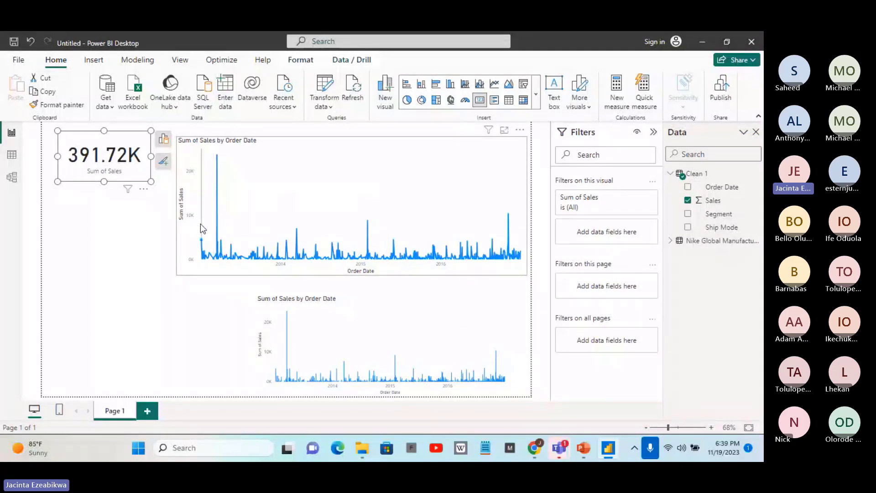
Convert the Sum of Sales card and the Sum of Sales by Order Date line chart to area charts
{"action": "mouse_move", "coordinate": [203, 233]}
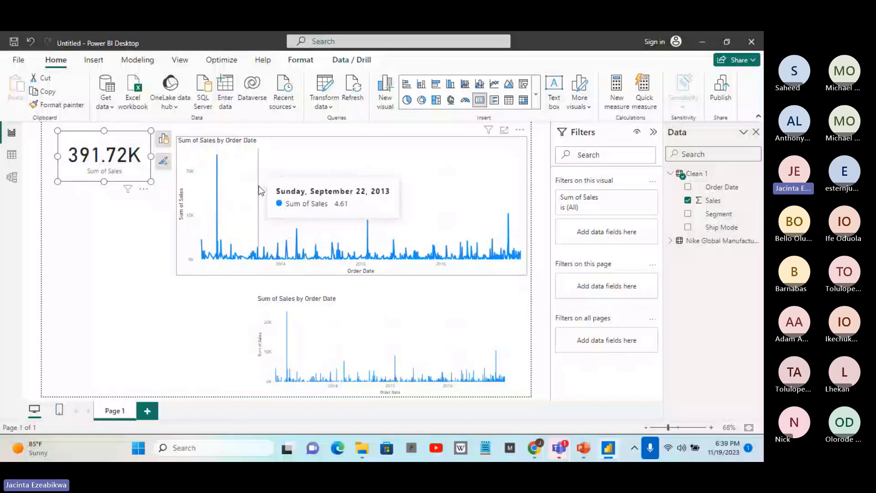
{"action": "left_click", "coordinate": [507, 85]}
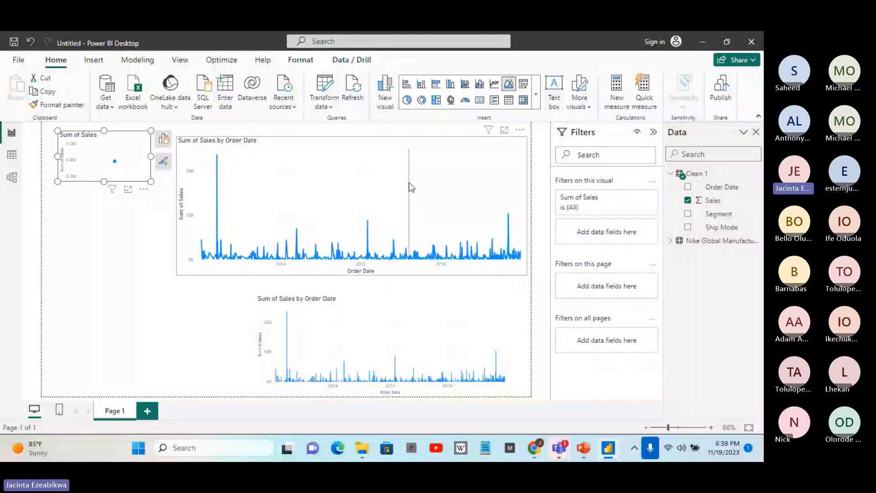
{"action": "left_click", "coordinate": [408, 182]}
{"action": "left_click", "coordinate": [510, 85]}
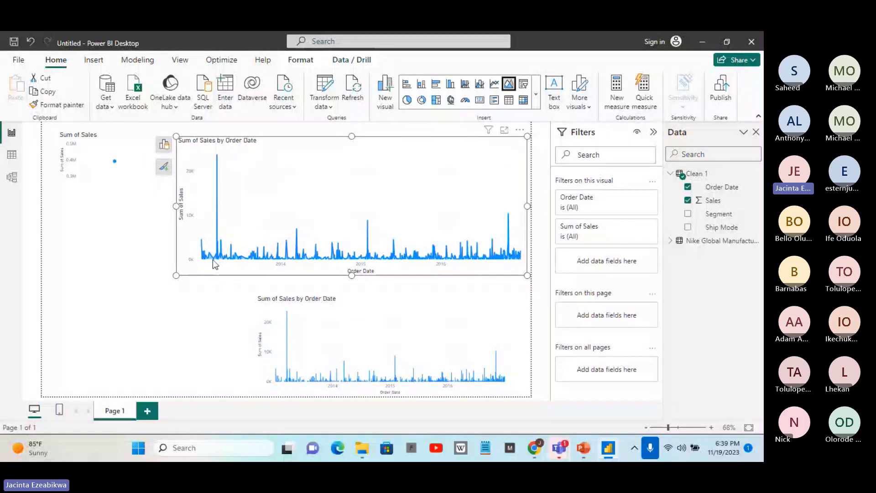
{"action": "mouse_move", "coordinate": [212, 261]}
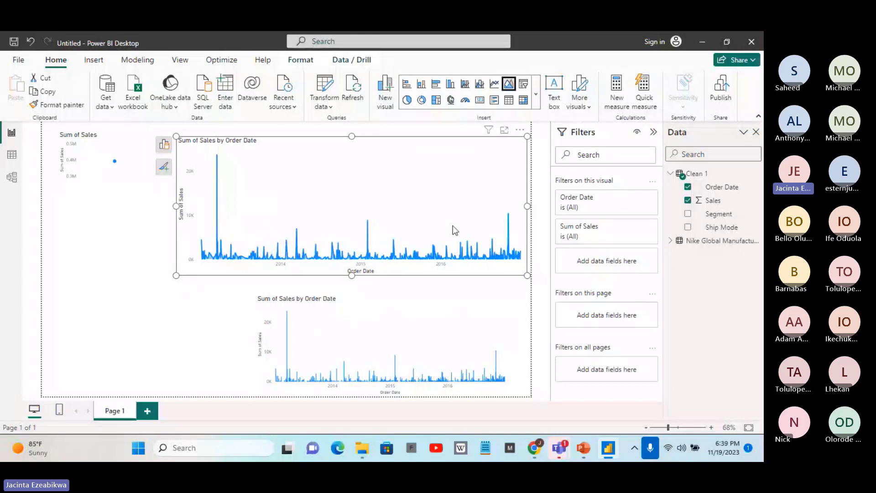
{"action": "mouse_move", "coordinate": [453, 227]}
{"action": "left_click", "coordinate": [706, 40]}
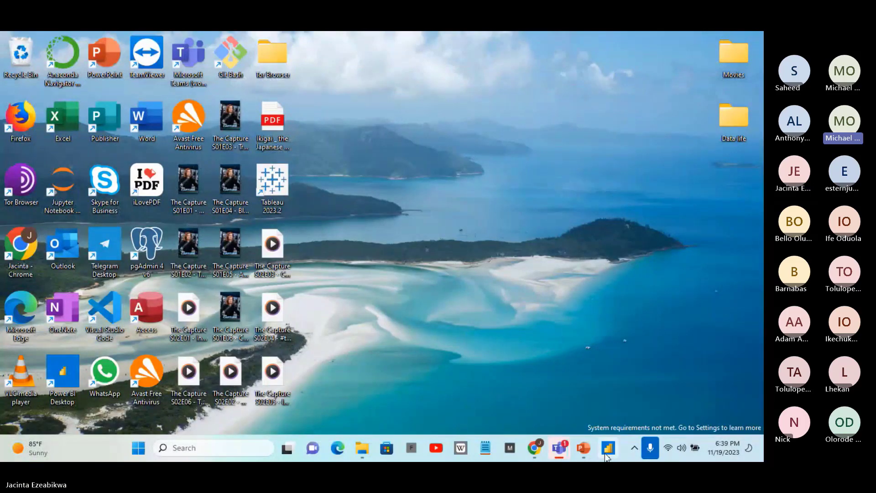
{"action": "mouse_move", "coordinate": [608, 452]}
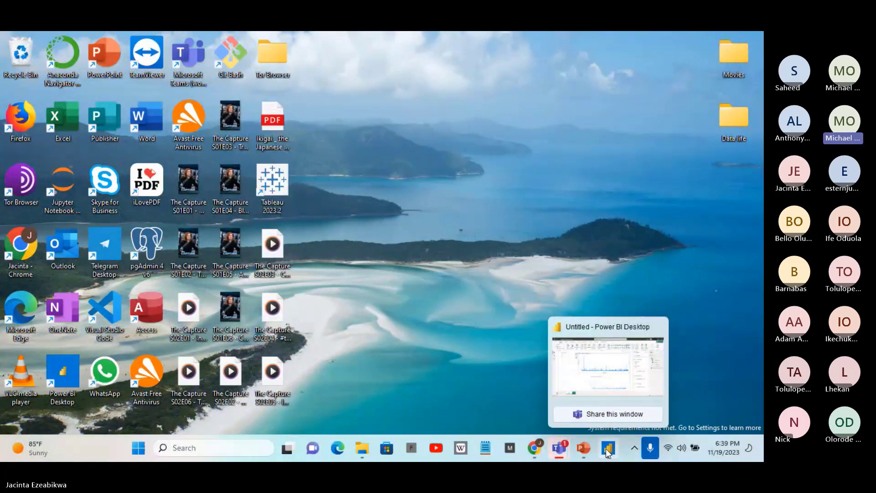
{"action": "left_click", "coordinate": [608, 449]}
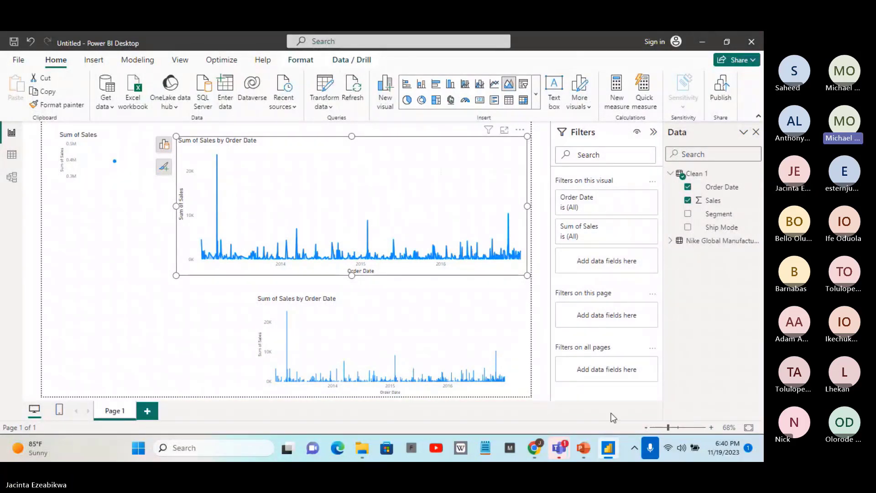
Minimize Power BI Desktop and return to the "Designing a dashboard in powerbi" presentation in PowerPoint
{"action": "left_click", "coordinate": [701, 38]}
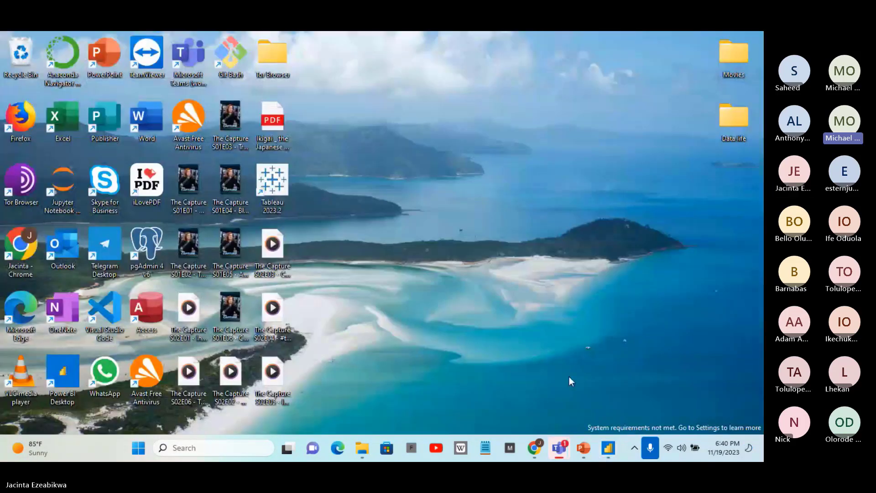
{"action": "mouse_move", "coordinate": [576, 441]}
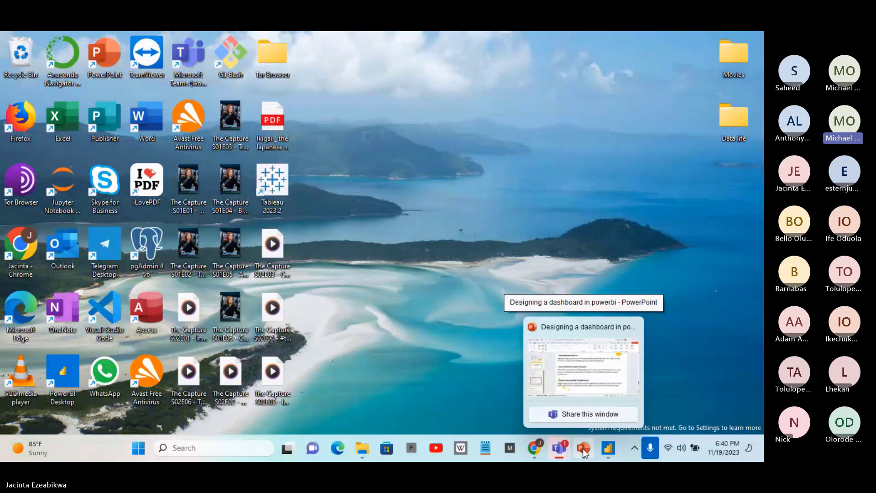
{"action": "left_click", "coordinate": [582, 448]}
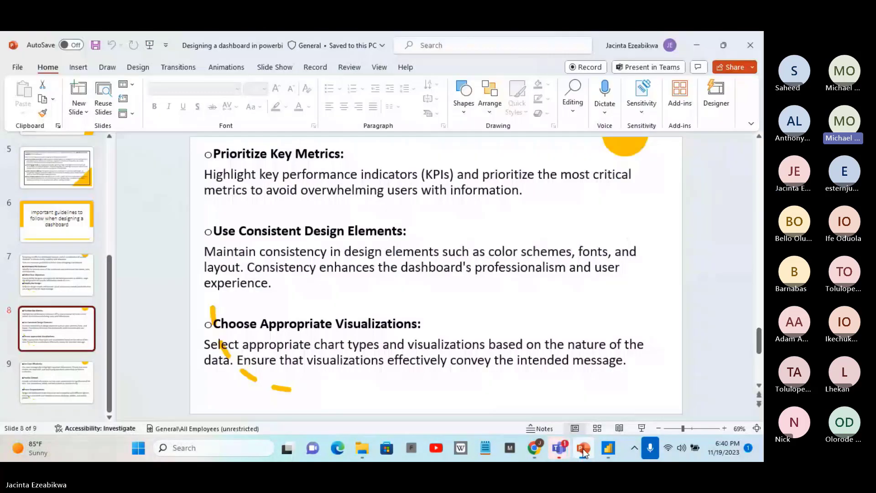
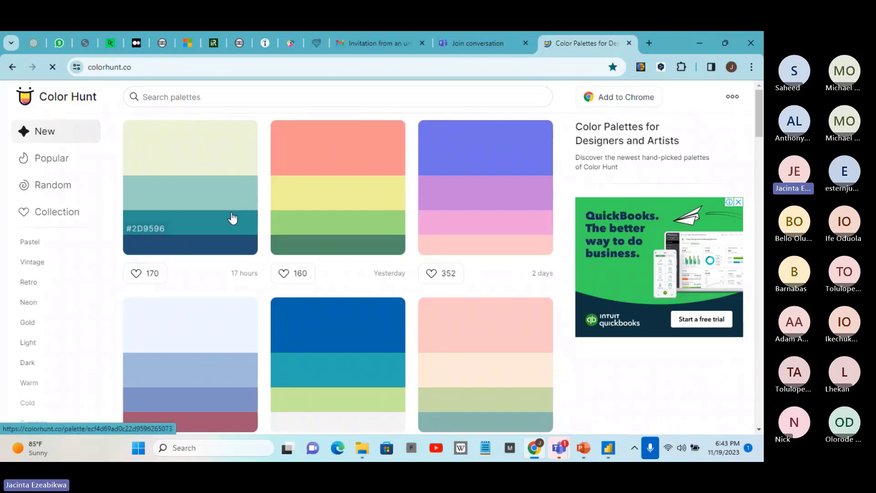
Go to coolors.co, accept all cookies and dismiss the What's new announcement
{"action": "left_click", "coordinate": [155, 64]}
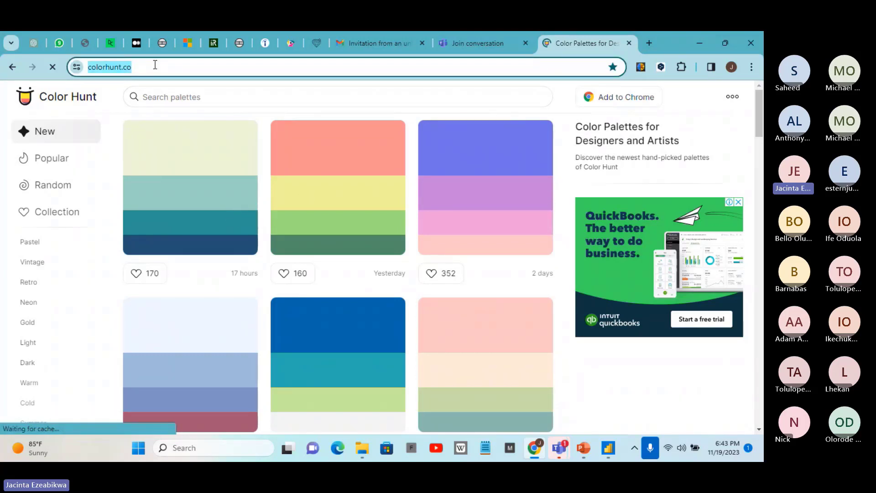
{"action": "key", "text": "BackSpace"}
{"action": "type", "text": "co"}
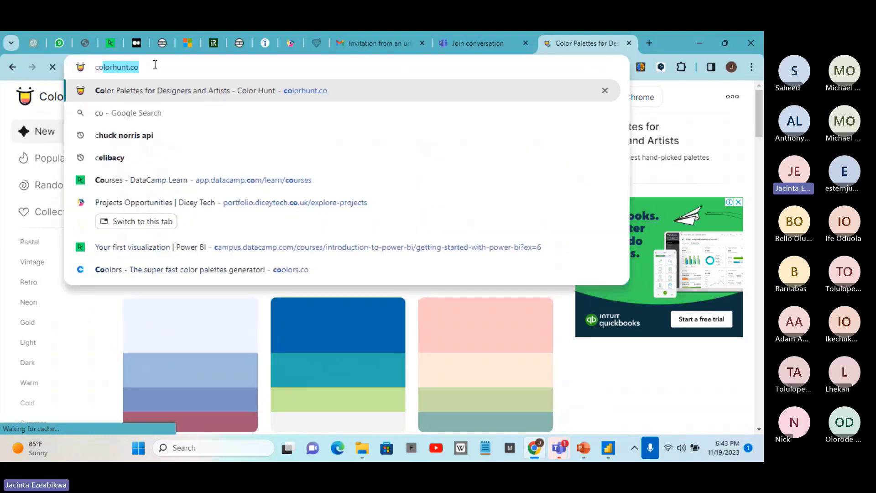
{"action": "type", "text": "olo"}
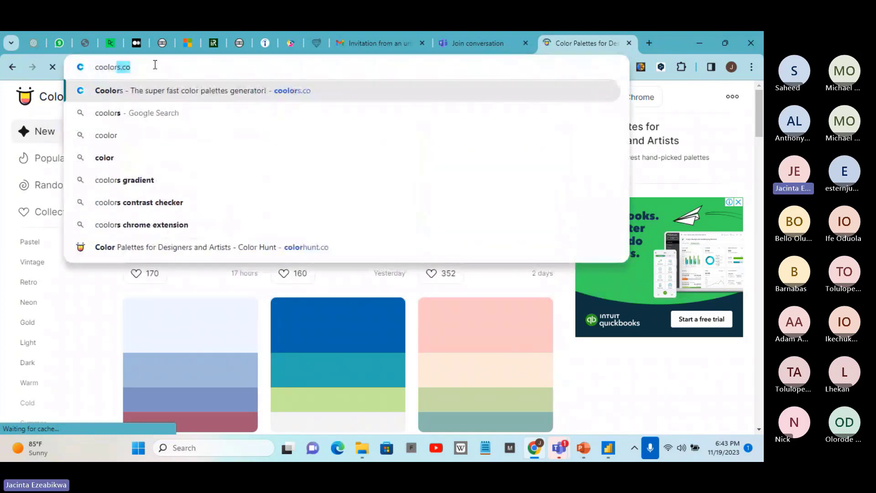
{"action": "key", "text": "Return"}
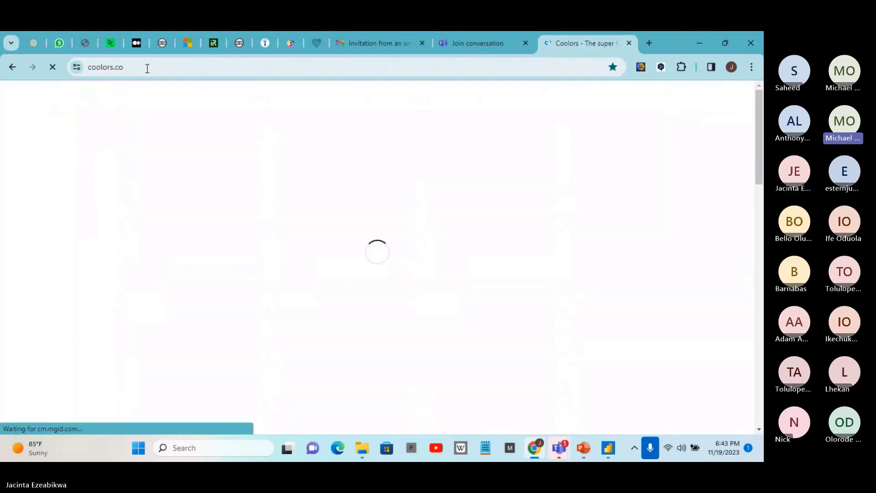
{"action": "left_click", "coordinate": [147, 68]}
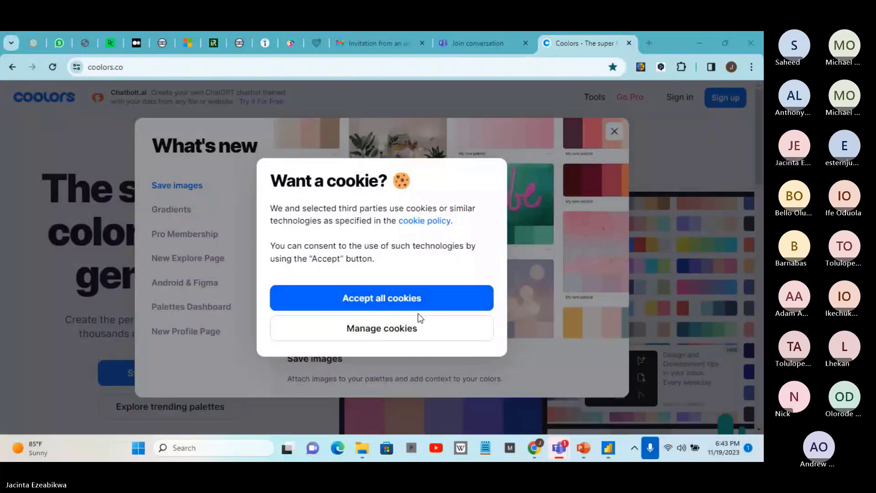
{"action": "left_click", "coordinate": [420, 299]}
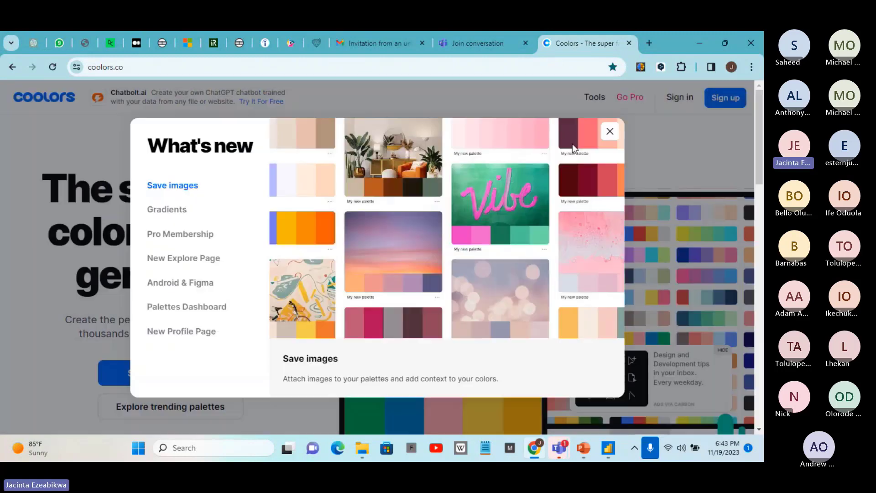
{"action": "left_click", "coordinate": [609, 133]}
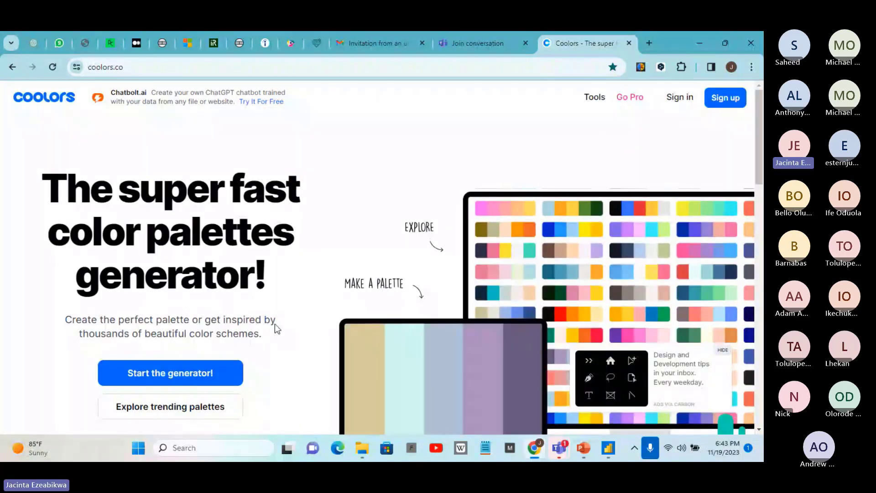
Open the trending palettes and copy the middle purple colour of the pastel pink-to-blue palette
{"action": "left_click", "coordinate": [138, 413]}
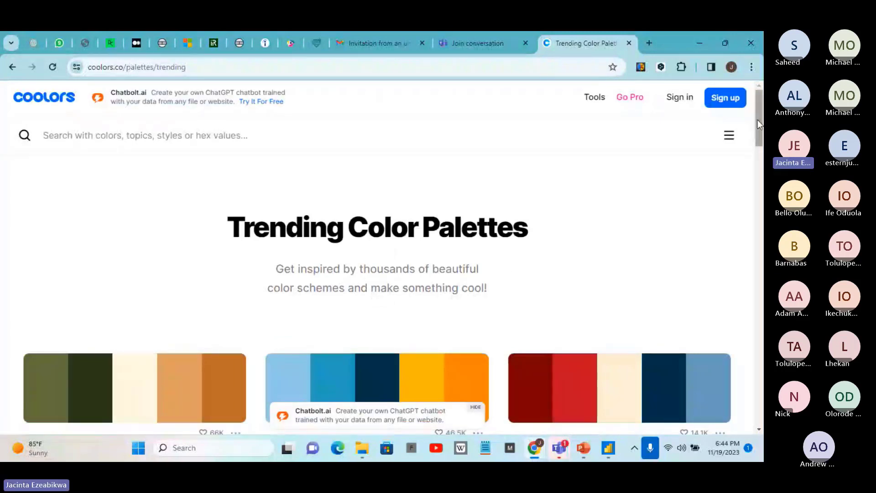
{"action": "left_click_drag", "start_coordinate": [758, 119], "coordinate": [761, 189]}
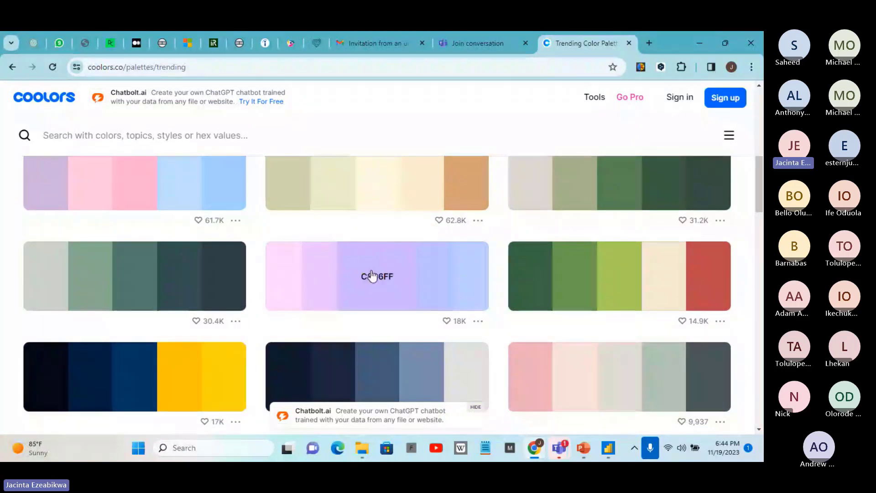
{"action": "left_click", "coordinate": [374, 279]}
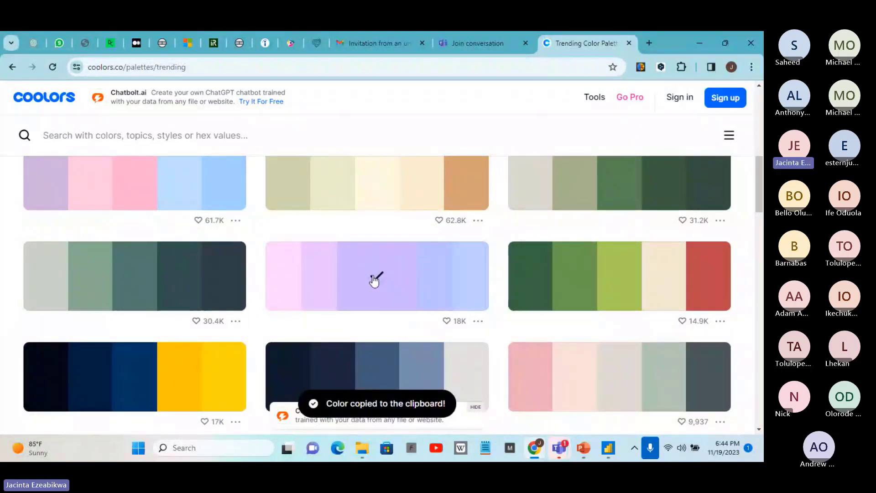
Switch to Power BI Desktop, show the Format pane for the large area chart and look through its visual settings
{"action": "left_click", "coordinate": [606, 451]}
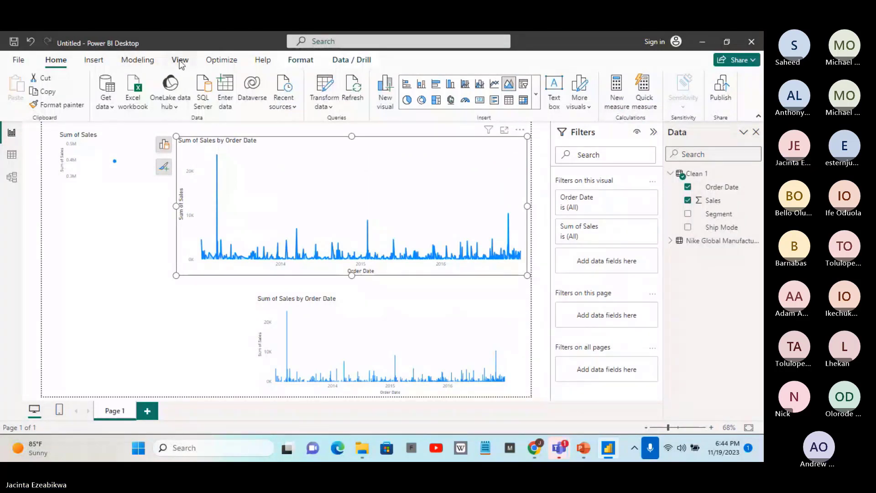
{"action": "left_click", "coordinate": [93, 60]}
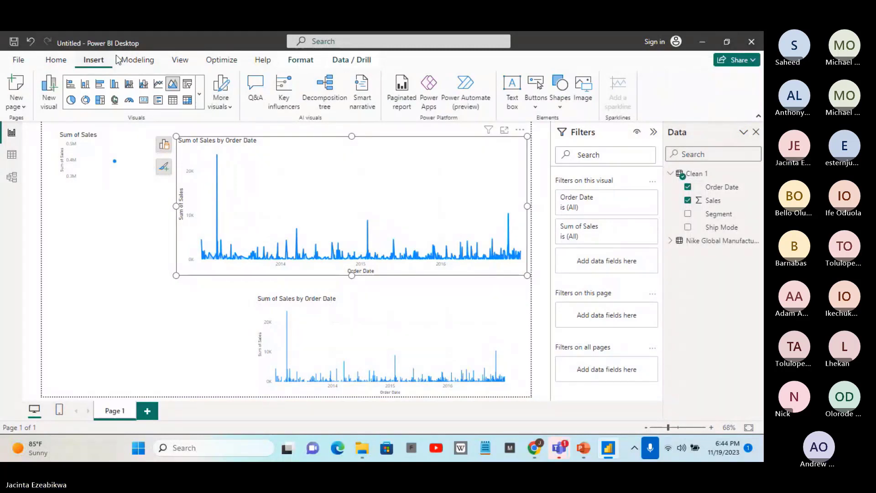
{"action": "left_click", "coordinate": [185, 63]}
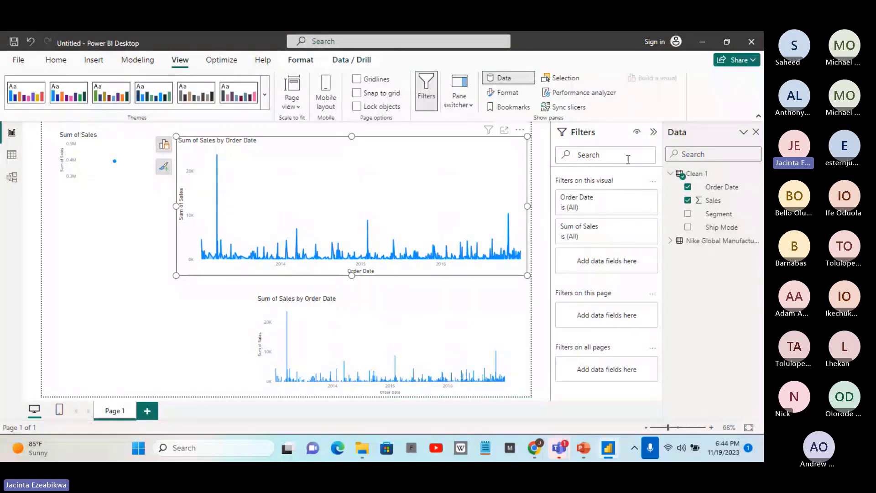
{"action": "left_click", "coordinate": [507, 92]}
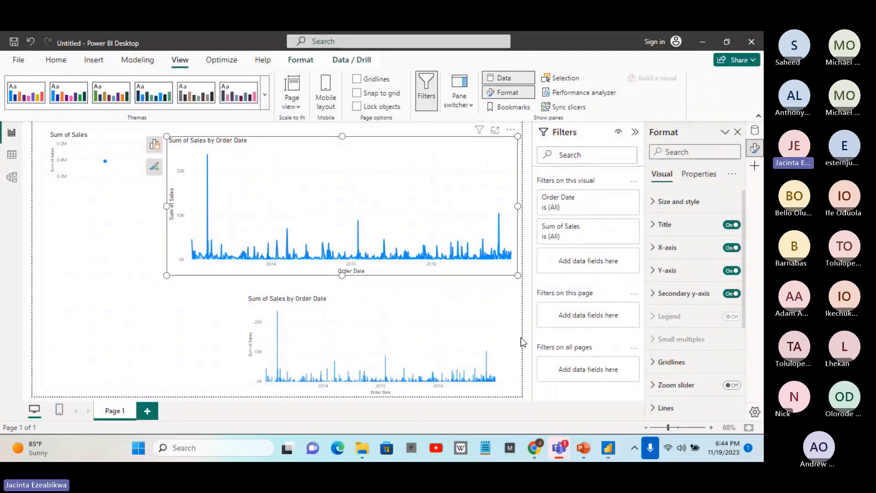
{"action": "left_click_drag", "start_coordinate": [744, 214], "coordinate": [754, 331]}
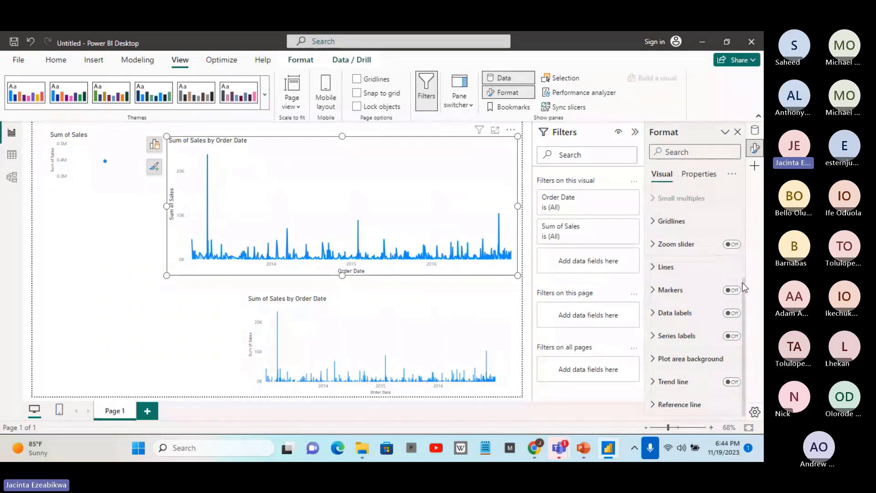
Return to Chrome, search Google for "powerbithemegenerator" and open the themes.pbix Theme Generator by POINT result
{"action": "left_click", "coordinate": [704, 42]}
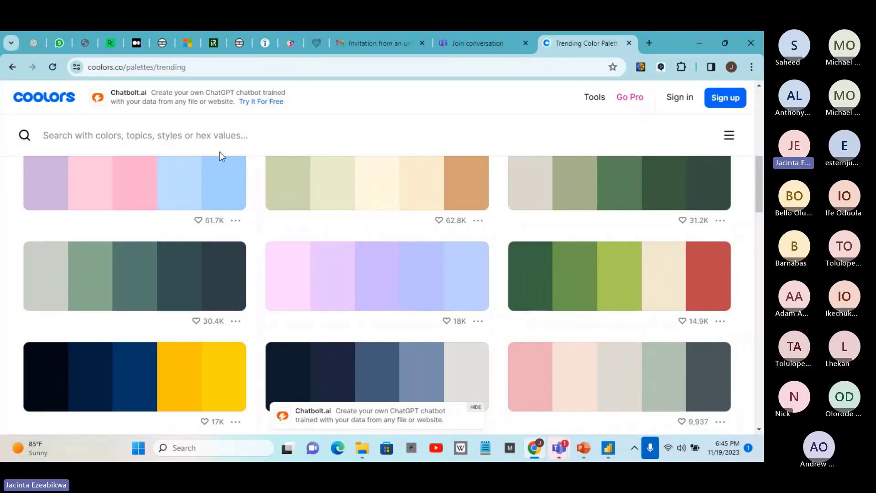
{"action": "left_click", "coordinate": [221, 67]}
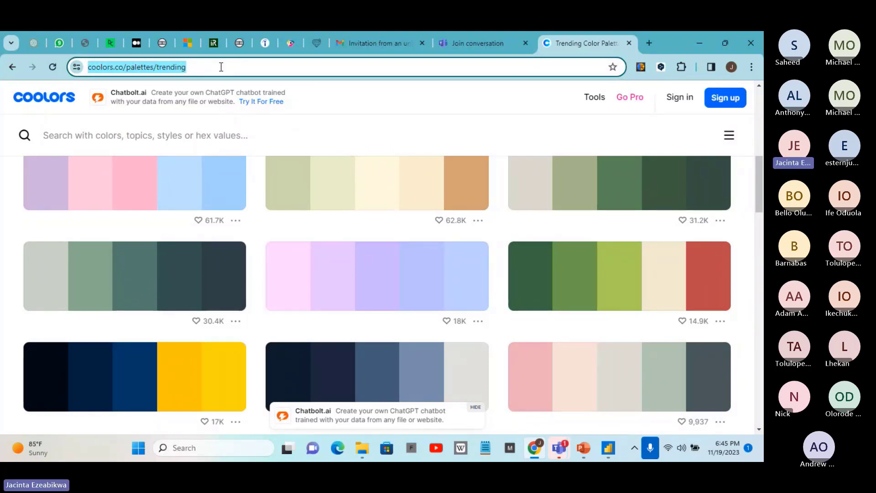
{"action": "key", "text": "BackSpace"}
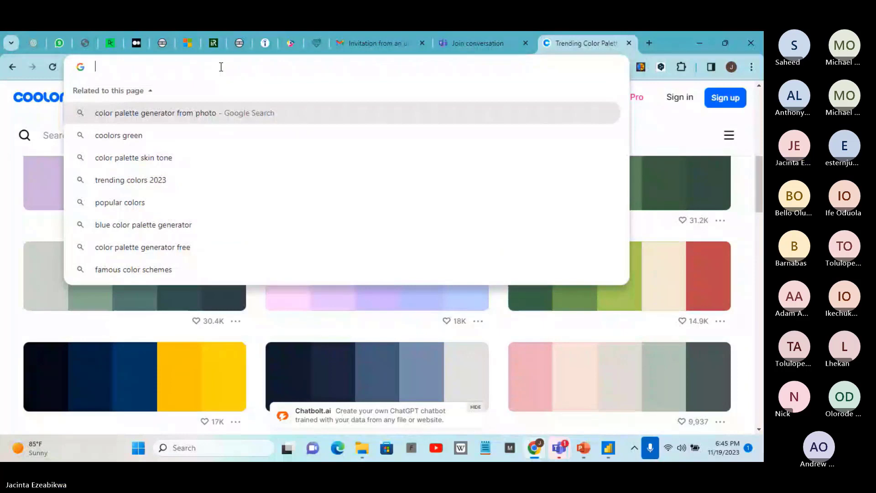
{"action": "type", "text": "powerbi"}
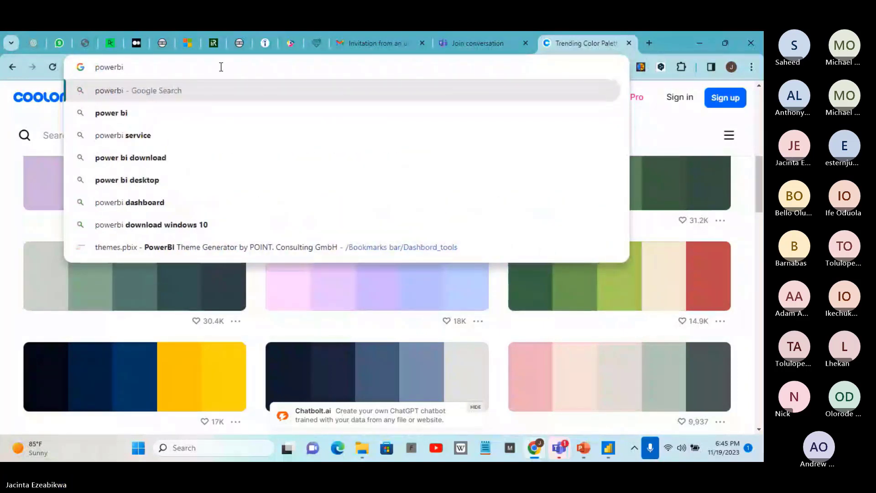
{"action": "type", "text": "themeg"}
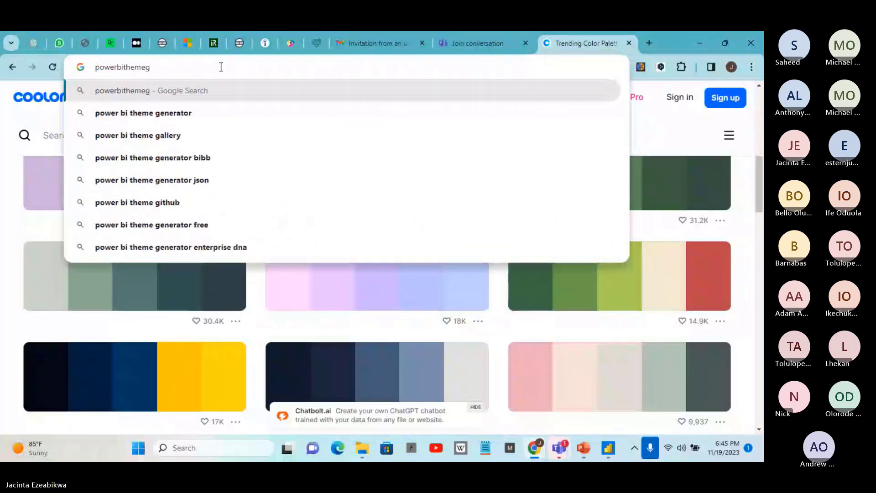
{"action": "type", "text": "en"}
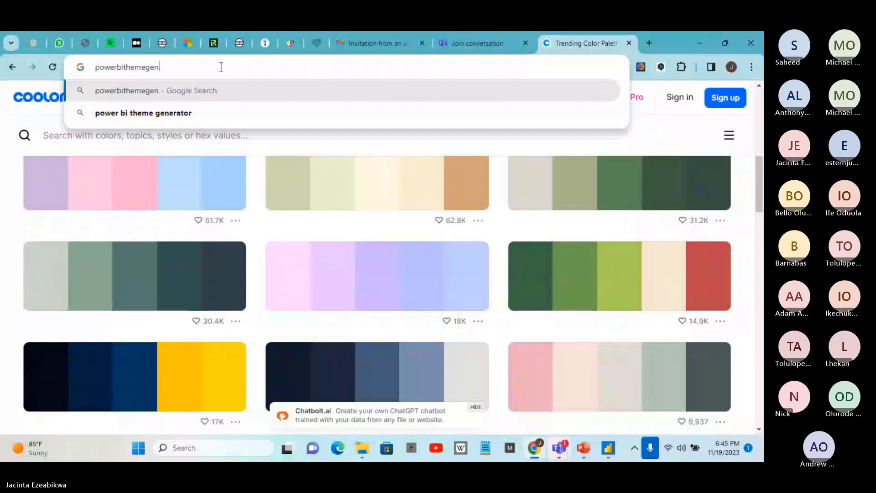
{"action": "type", "text": "era"}
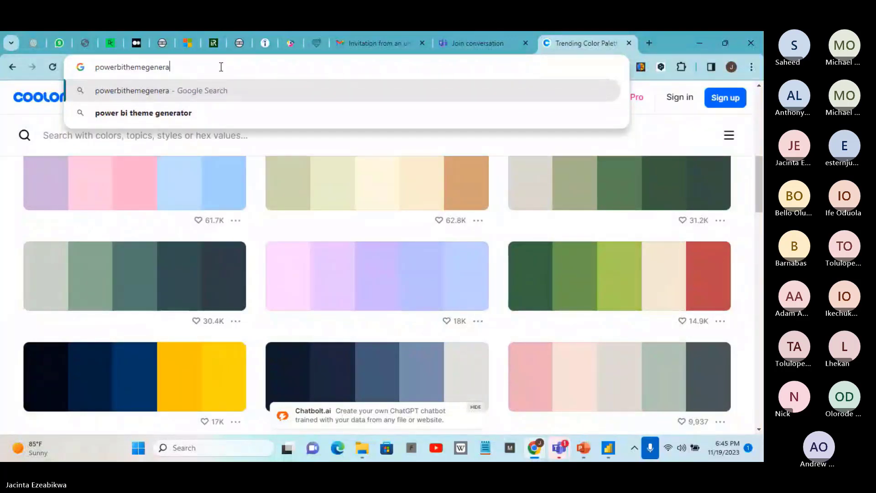
{"action": "type", "text": "tor"}
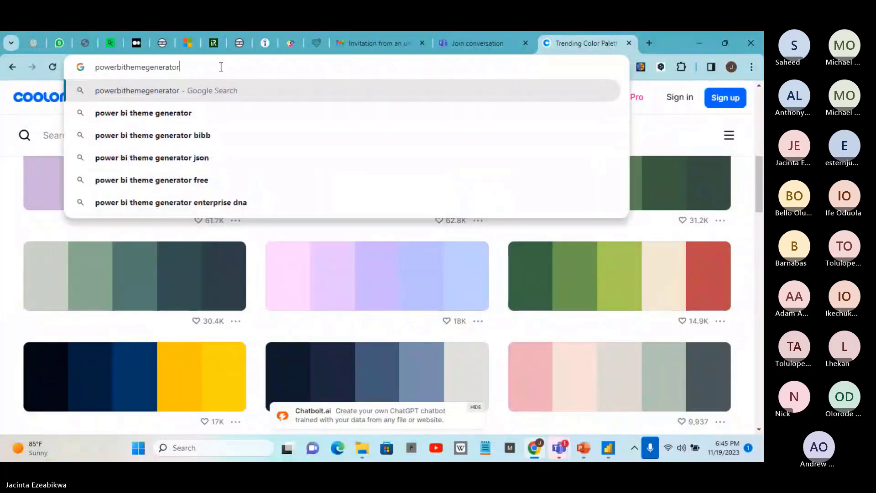
{"action": "left_click", "coordinate": [220, 94]}
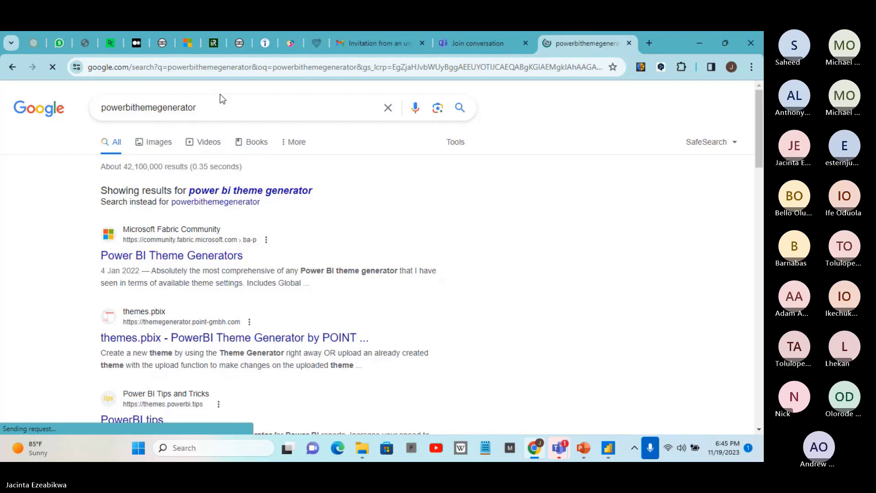
{"action": "left_click", "coordinate": [170, 323]}
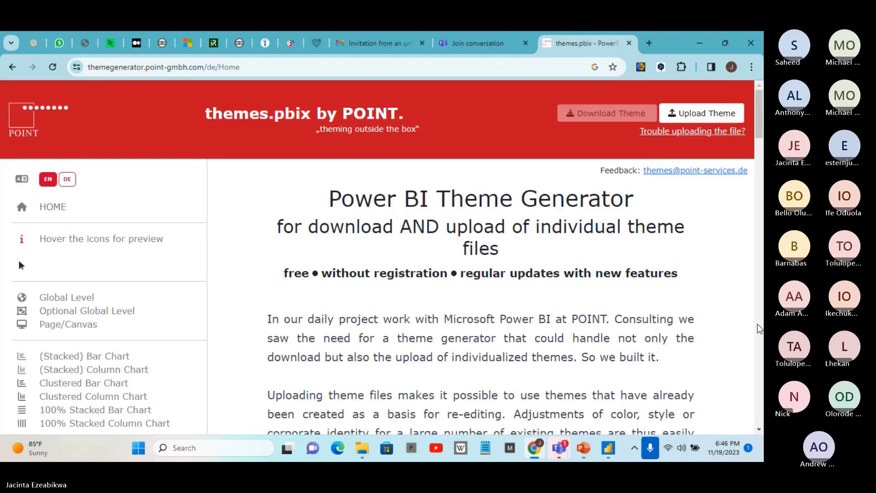
{"action": "mouse_move", "coordinate": [760, 100]}
{"action": "left_mouse_down"}
{"action": "mouse_move", "coordinate": [757, 337]}
{"action": "mouse_move", "coordinate": [757, 98]}
{"action": "left_mouse_up"}
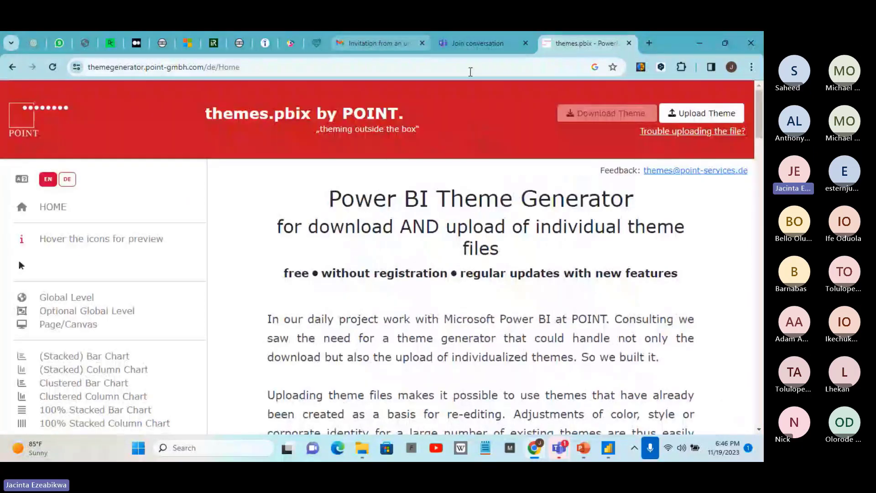
{"action": "left_click", "coordinate": [649, 44]}
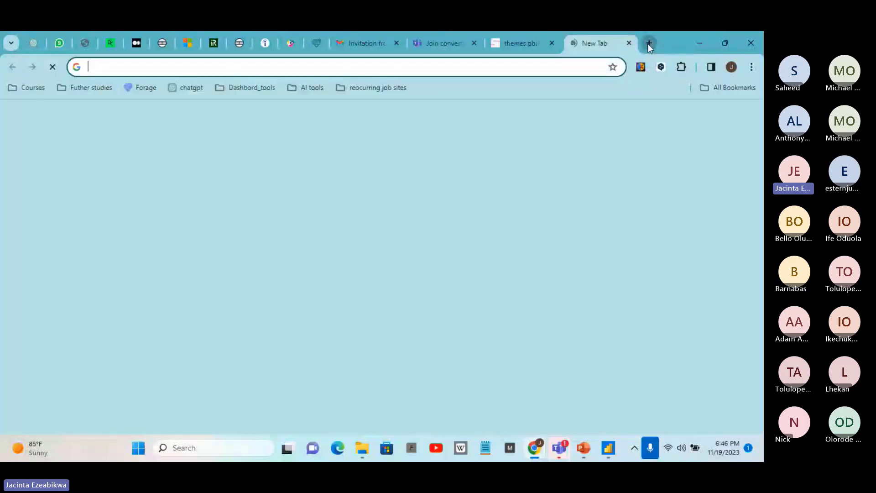
{"action": "left_click", "coordinate": [242, 64]}
{"action": "type", "text": "htt"}
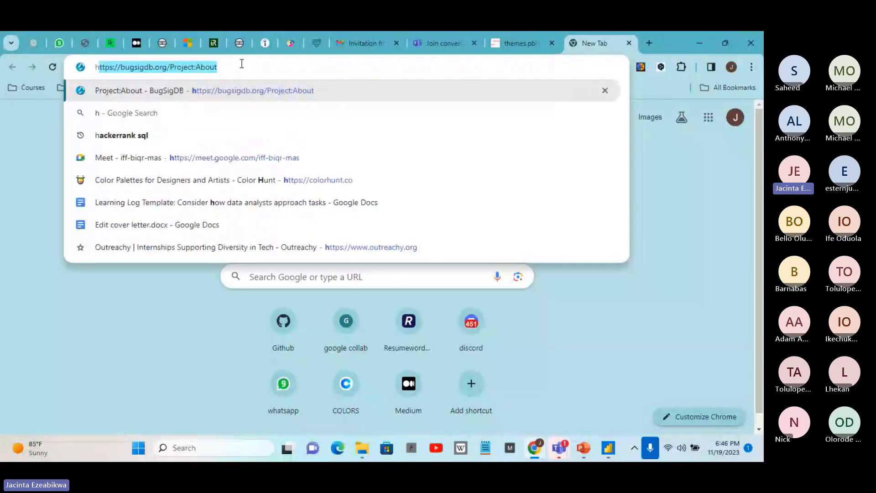
{"action": "type", "text": "ps"}
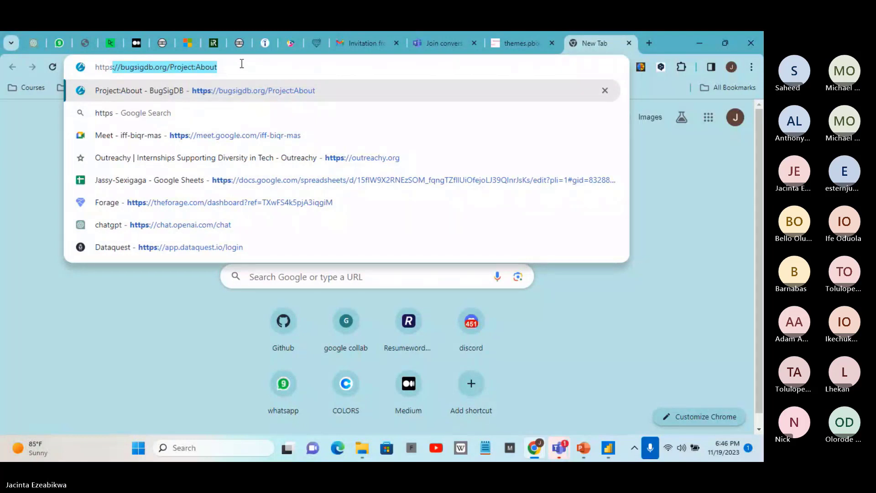
{"action": "type", "text": ":"}
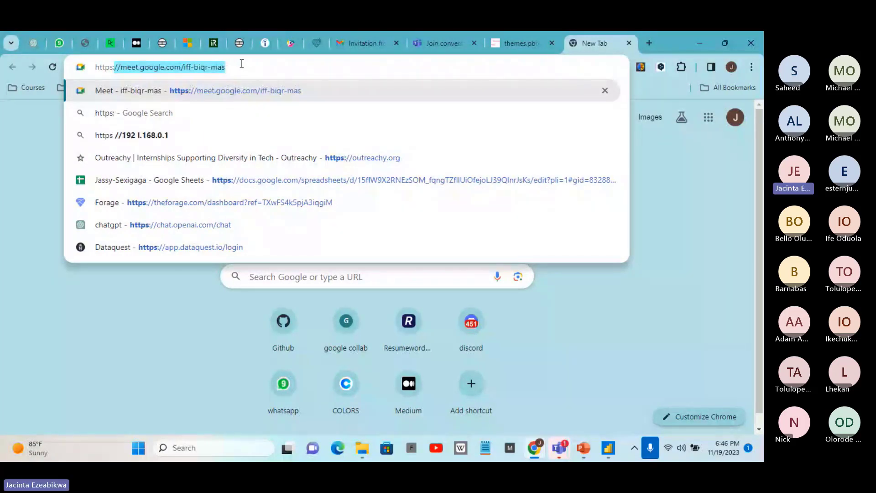
{"action": "key", "text": "BackSpace"}
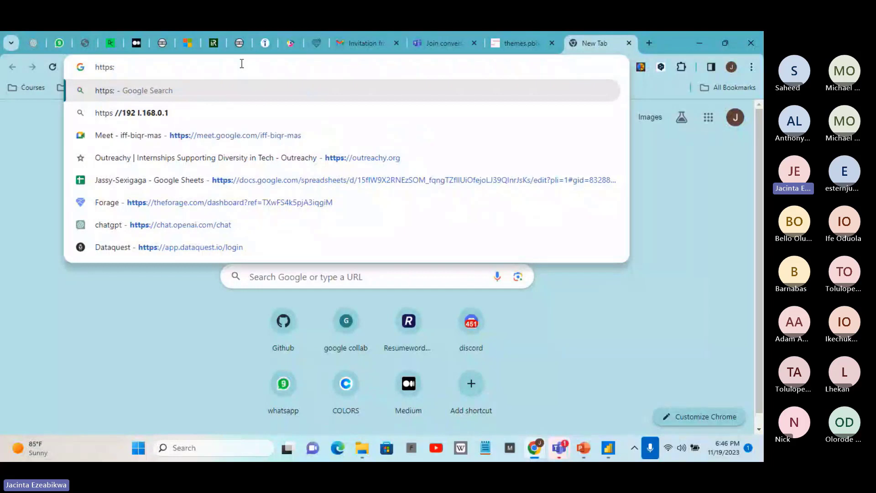
{"action": "type", "text": ":"}
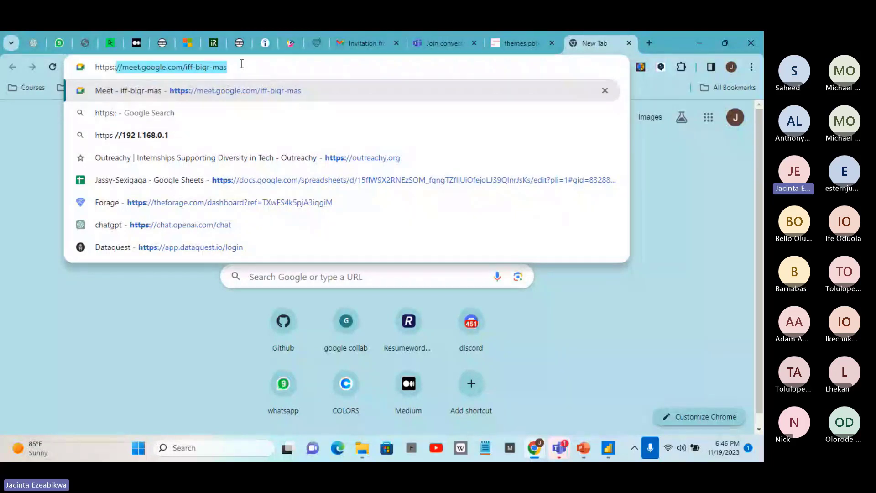
{"action": "key", "text": "BackSpace"}
{"action": "key", "text": "BackSpace"}
{"action": "key", "text": "BackSpace"}
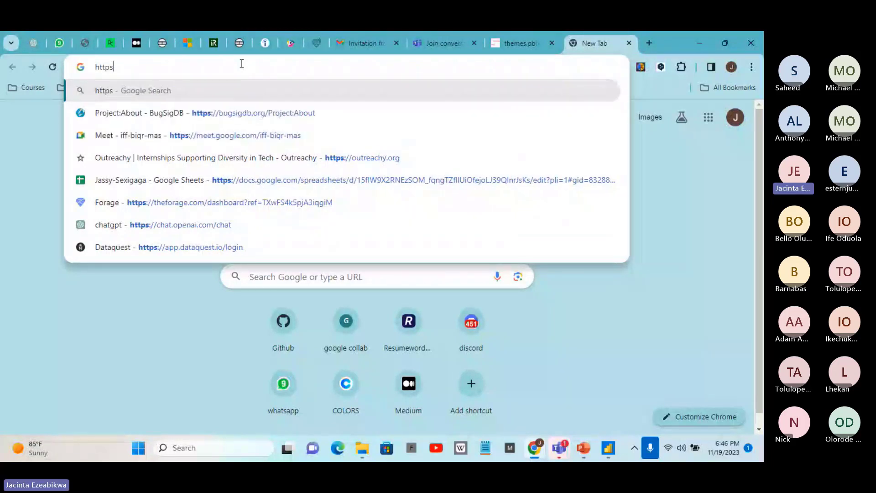
{"action": "type", "text": ":"}
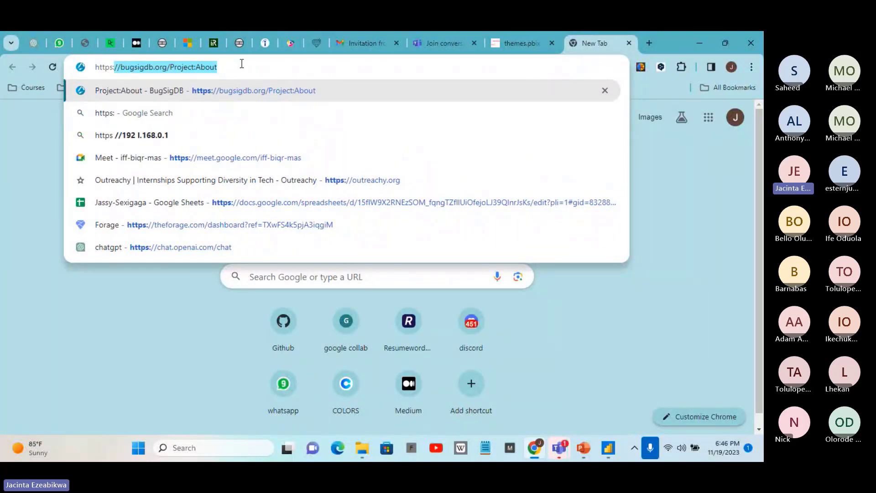
{"action": "type", "text": "//"}
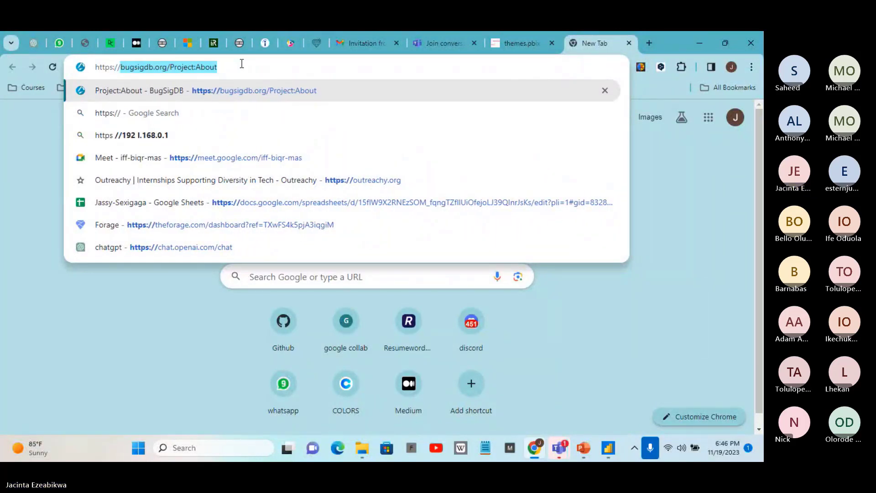
{"action": "type", "text": "power"}
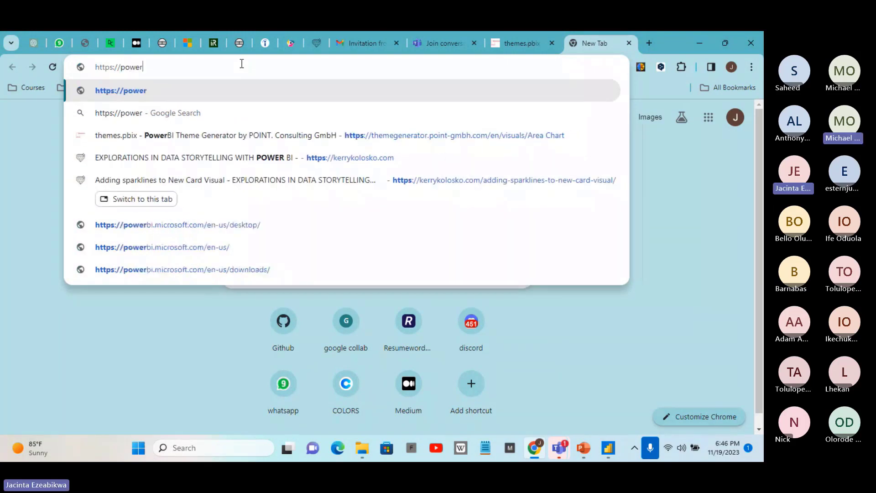
{"action": "type", "text": "bi"}
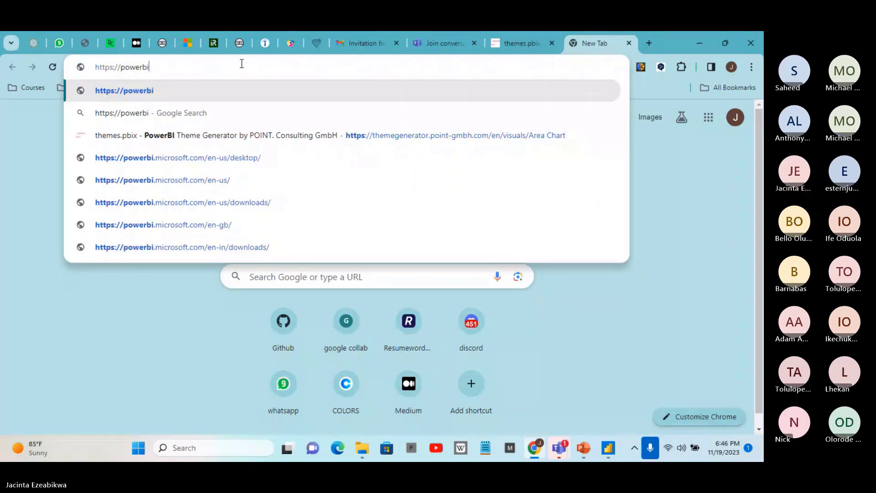
{"action": "type", "text": "themegenerati"}
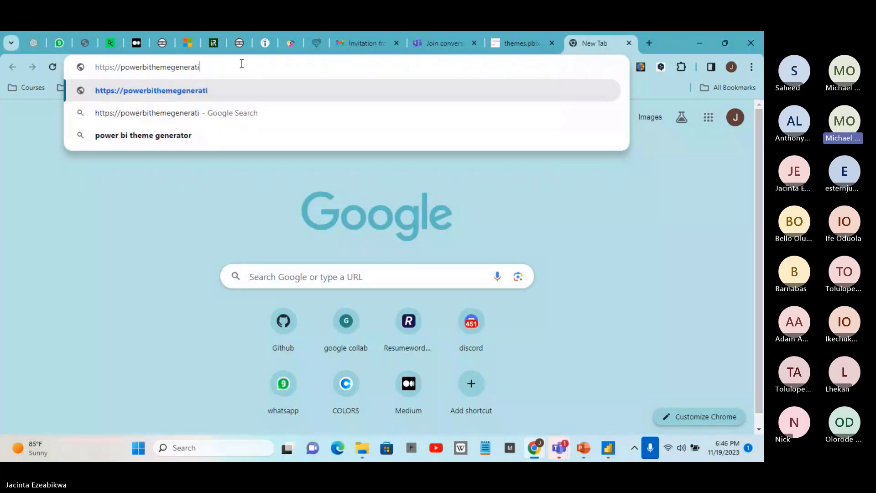
{"action": "key", "text": "BackSpace"}
{"action": "type", "text": "or"}
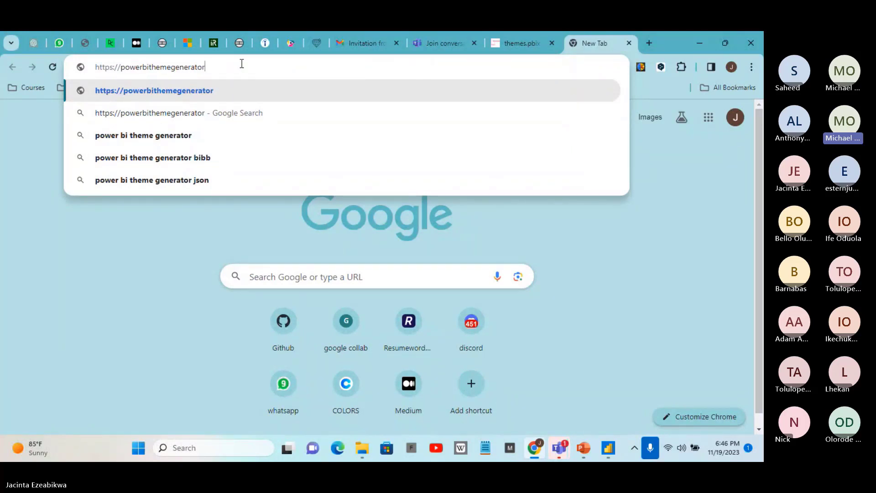
{"action": "type", "text": "."}
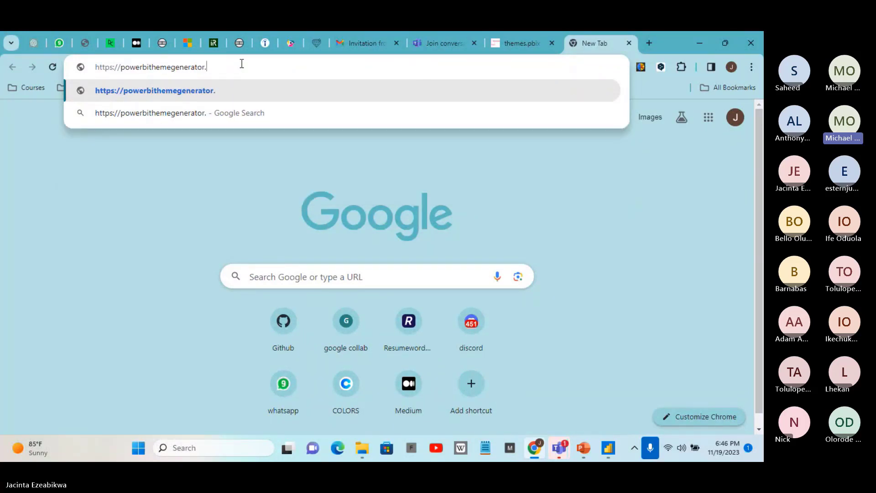
{"action": "type", "text": "bibb"}
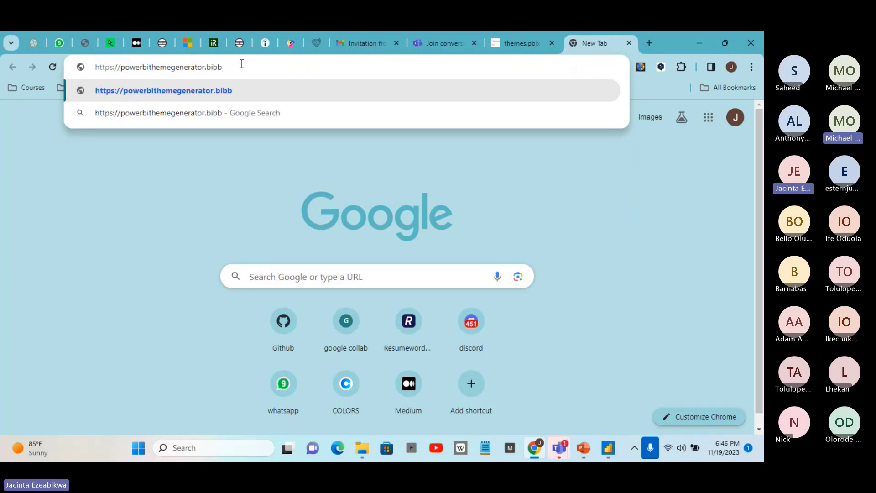
{"action": "type", "text": ".pro"}
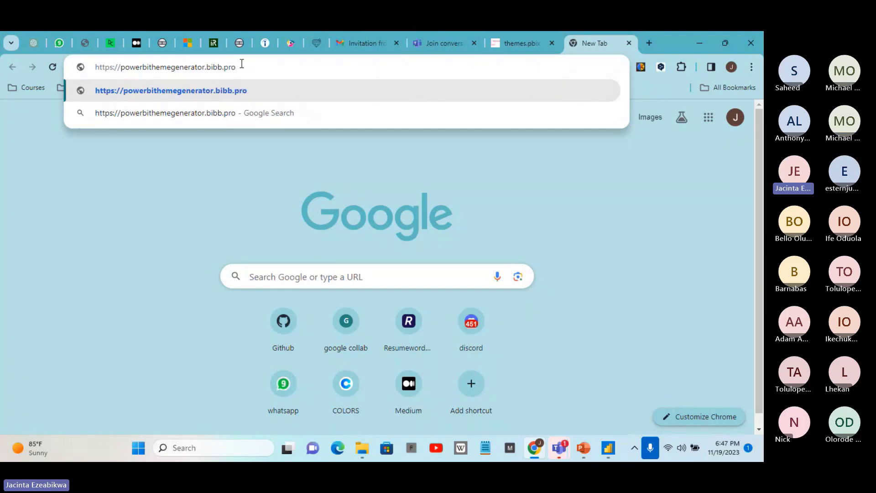
{"action": "key", "text": "Return"}
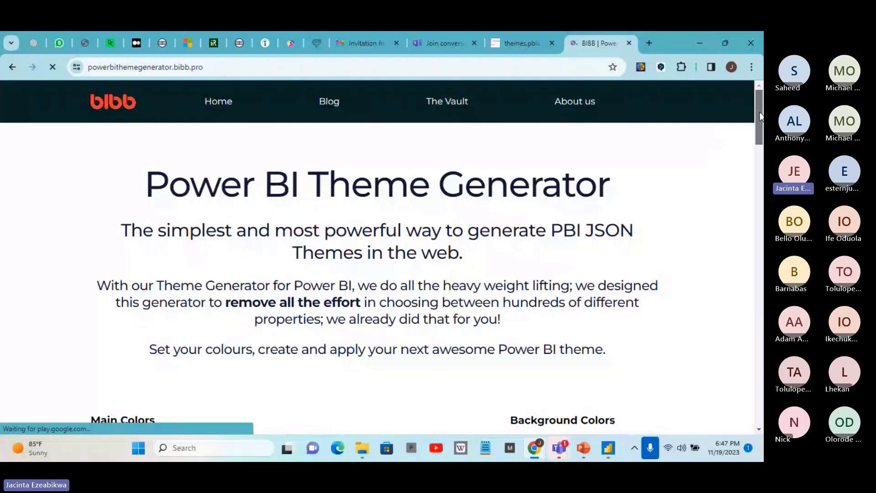
Show the form for creating the Power BI JSON theme, close it without submitting and return to the page heading
{"action": "left_click_drag", "start_coordinate": [760, 116], "coordinate": [760, 167]}
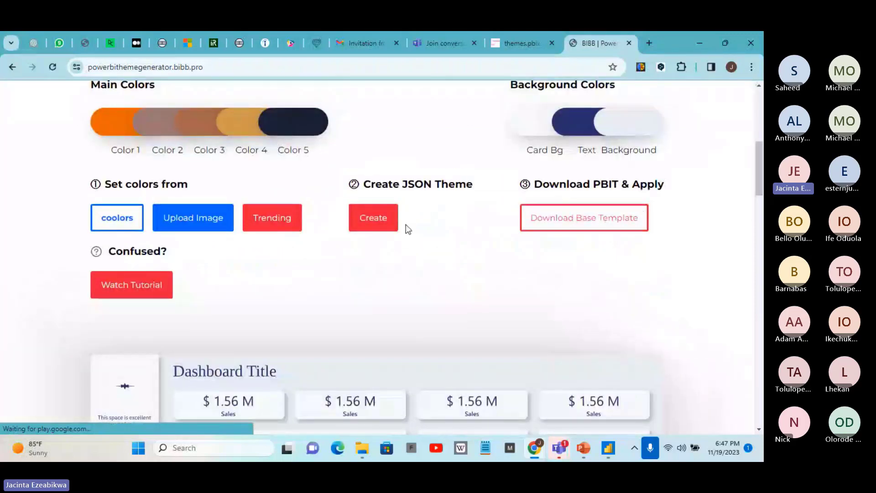
{"action": "left_click", "coordinate": [374, 219]}
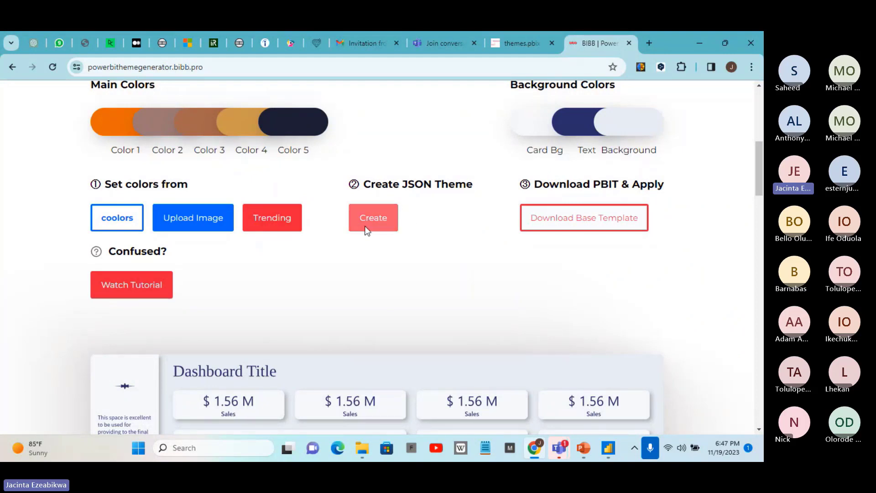
{"action": "left_click", "coordinate": [376, 218]}
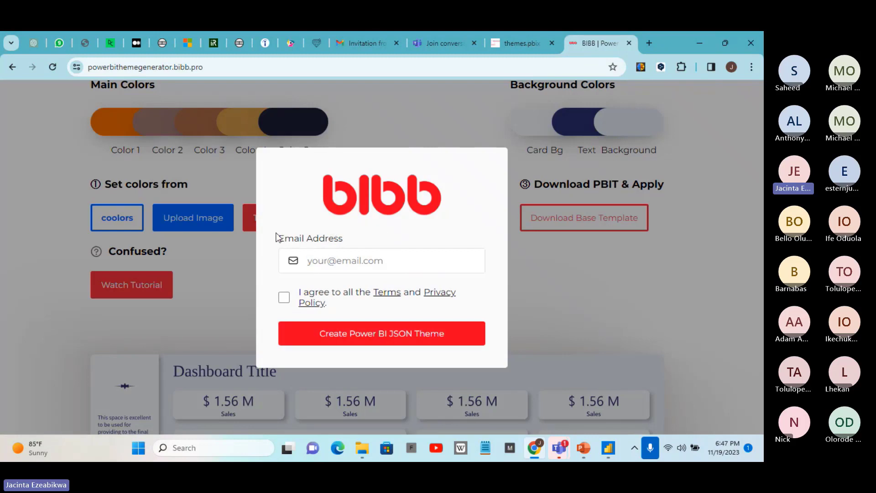
{"action": "left_click", "coordinate": [614, 269]}
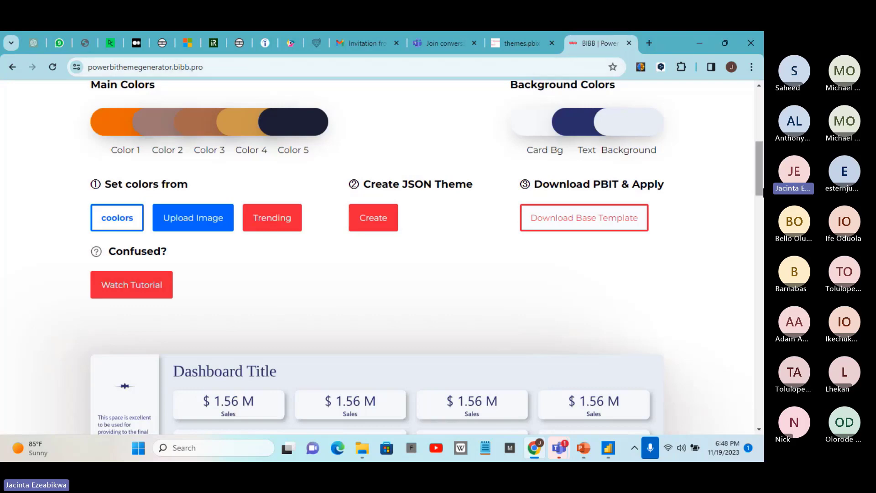
{"action": "left_click_drag", "start_coordinate": [759, 169], "coordinate": [760, 116]}
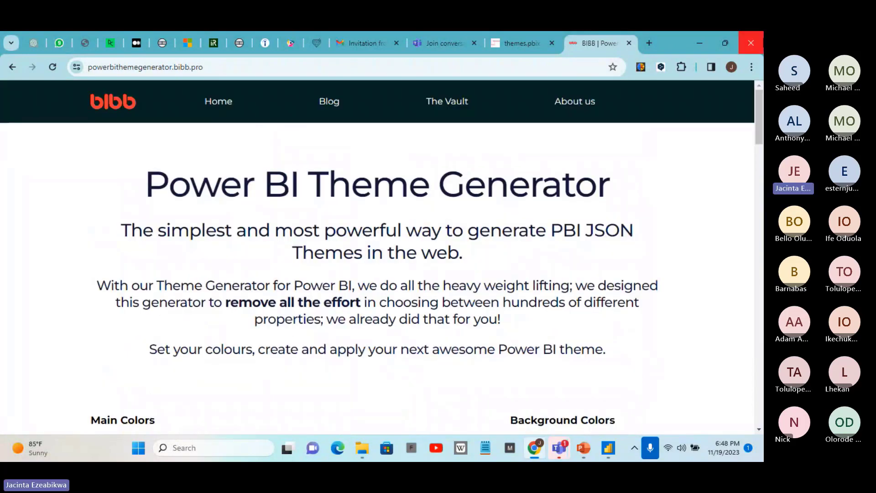